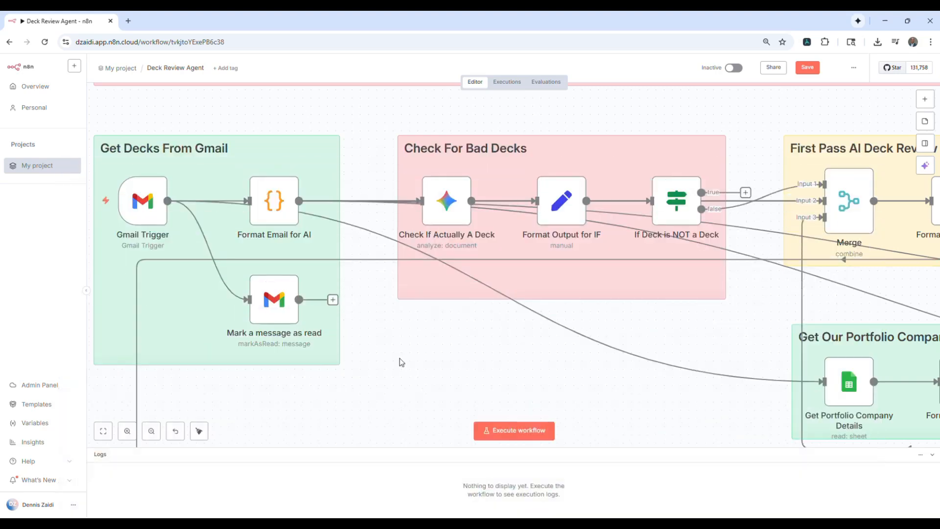
# - Look over the Deck Review Agent workflow from the Gmail trigger section to the founder research section
pyautogui.moveTo(396, 362); pyautogui.dragTo(429, 350)
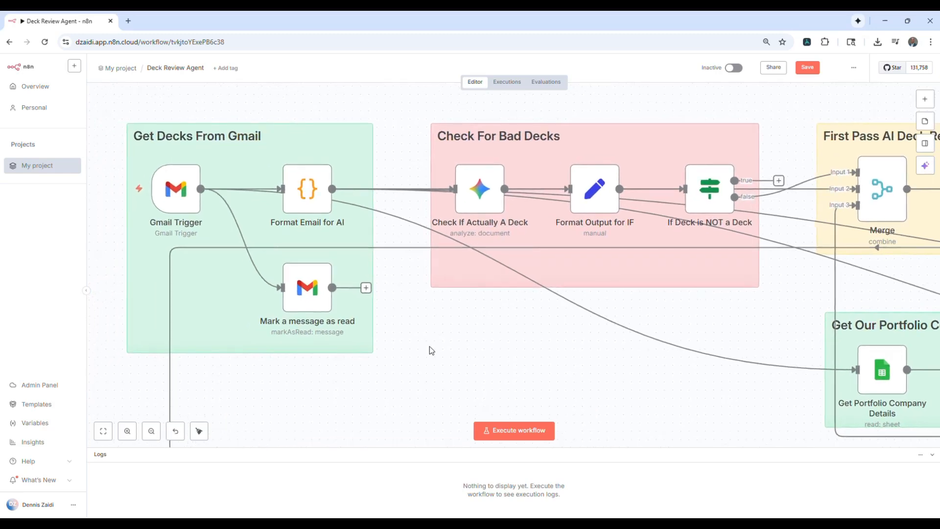
pyautogui.moveTo(178, 193)
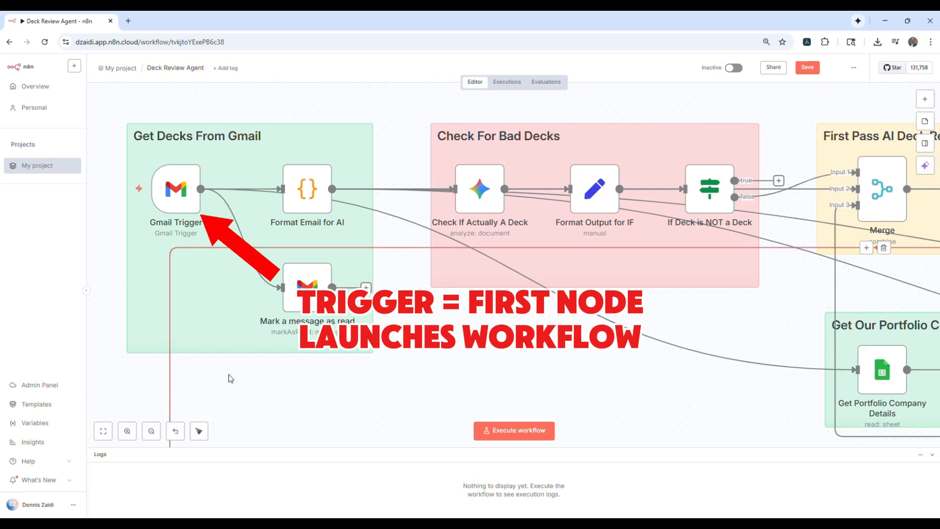
pyautogui.moveTo(281, 377); pyautogui.dragTo(384, 377)
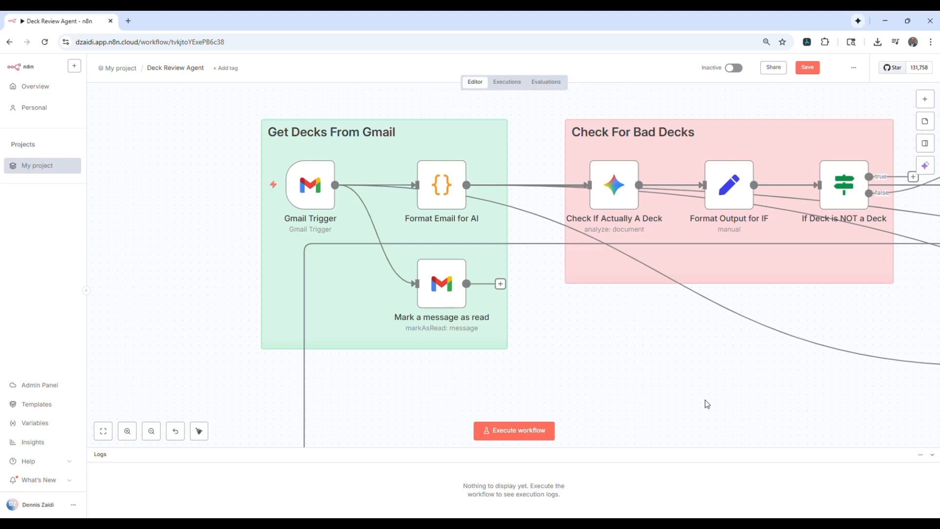
pyautogui.moveTo(704, 400); pyautogui.dragTo(607, 395)
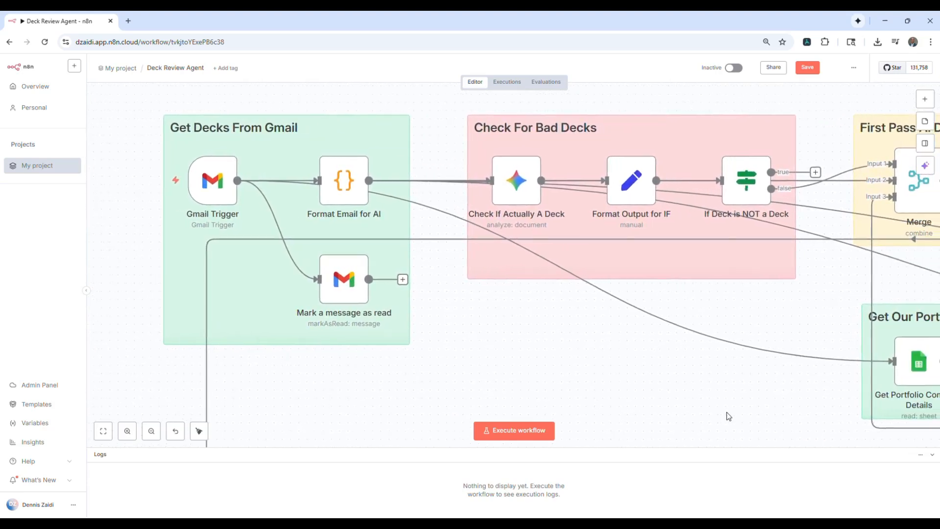
pyautogui.moveTo(739, 415); pyautogui.dragTo(489, 15)
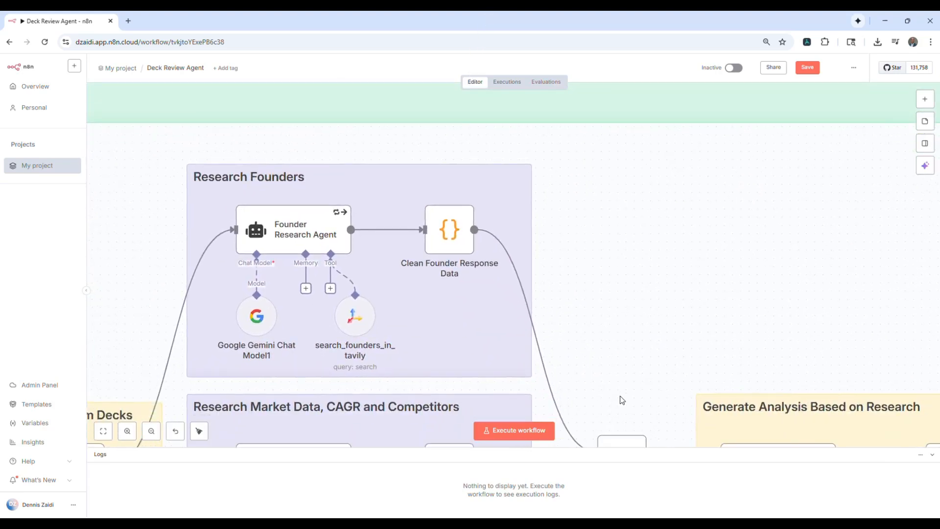
pyautogui.moveTo(623, 398); pyautogui.dragTo(667, 365)
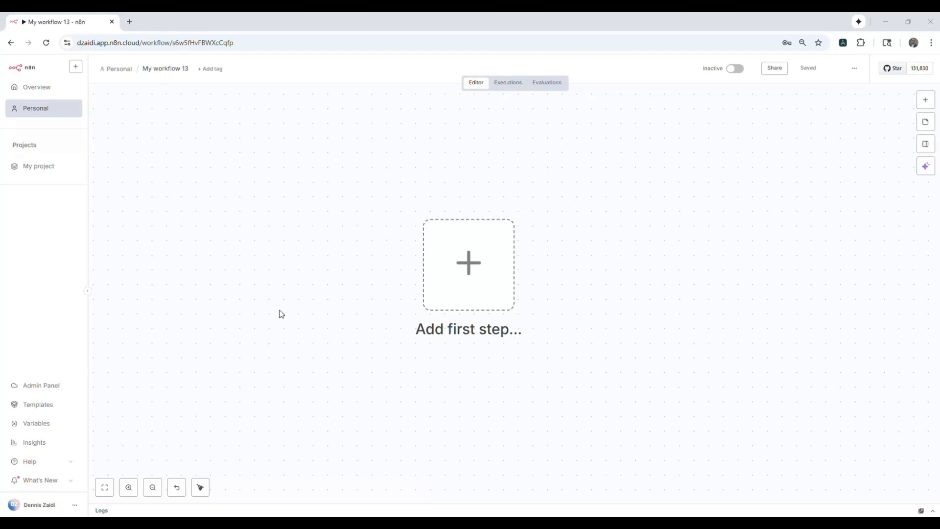
# - Add a manual trigger as the empty workflow's first step and execute that node once
pyautogui.click(468, 266)
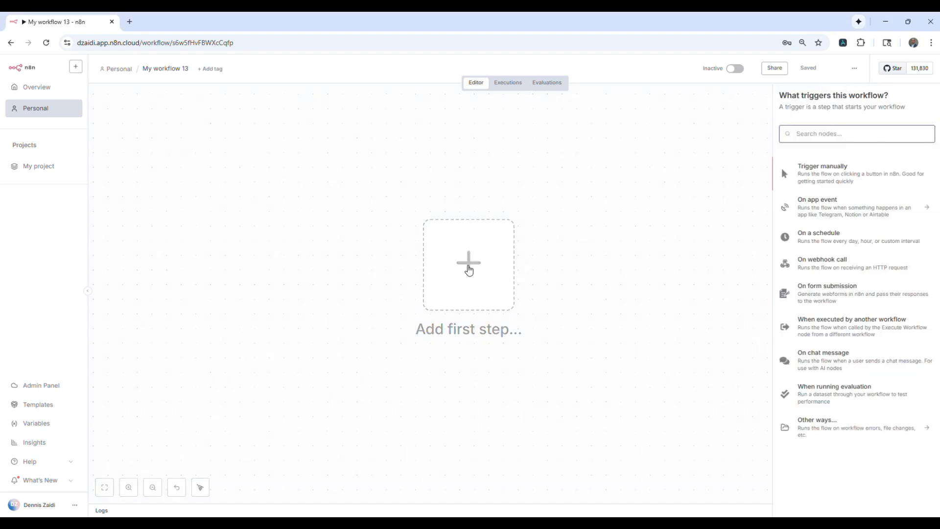
pyautogui.click(819, 173)
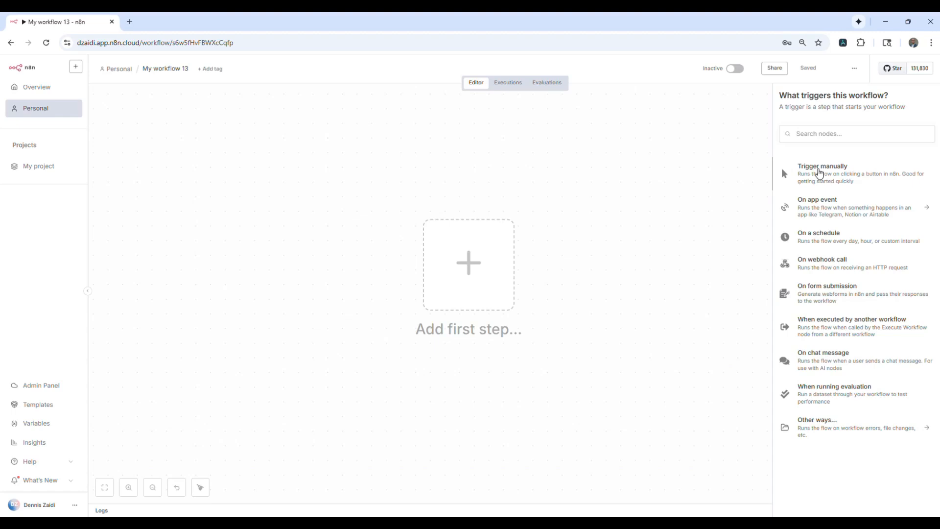
pyautogui.click(819, 172)
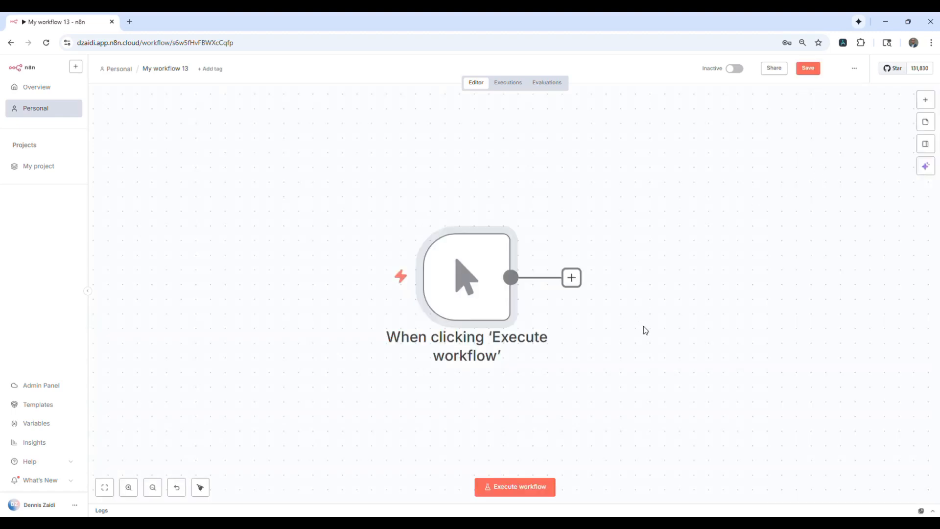
pyautogui.moveTo(483, 284)
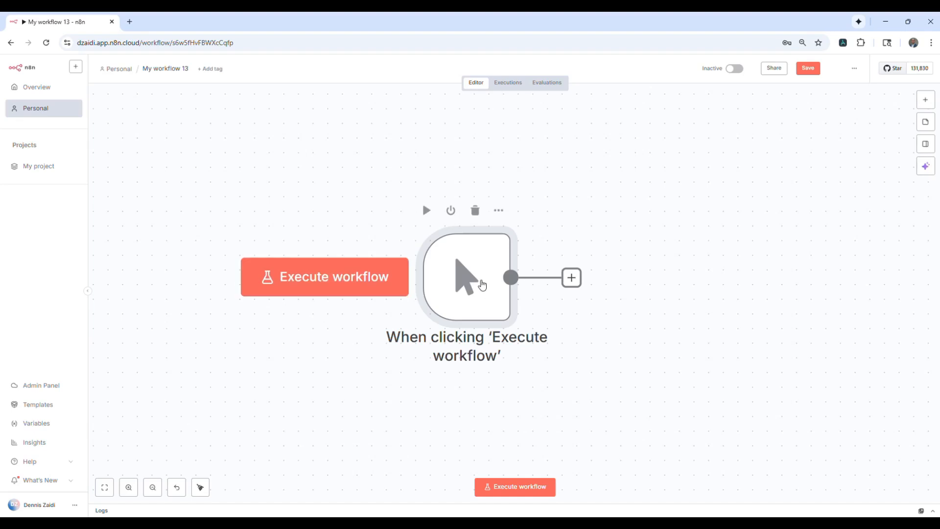
pyautogui.click(425, 211)
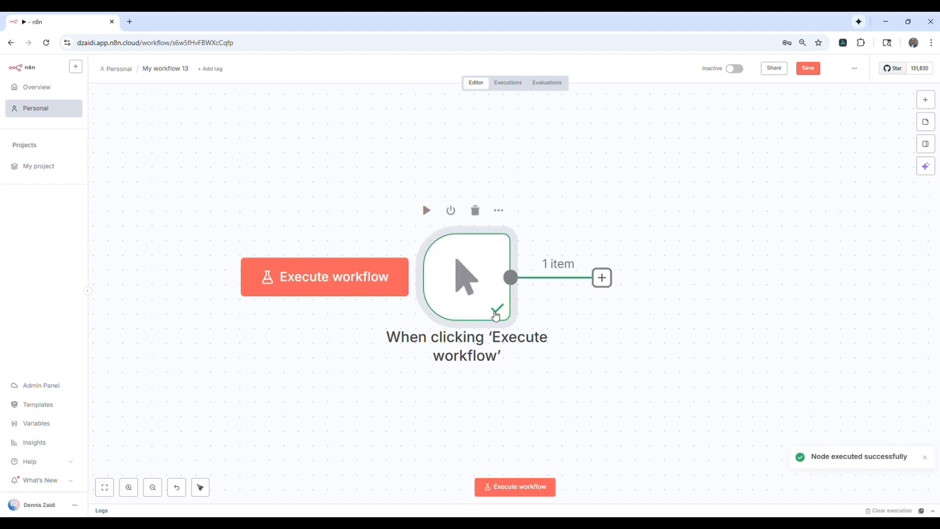
# - Add a Google Drive node with the Download file action after the manual trigger
pyautogui.moveTo(678, 336); pyautogui.dragTo(519, 344)
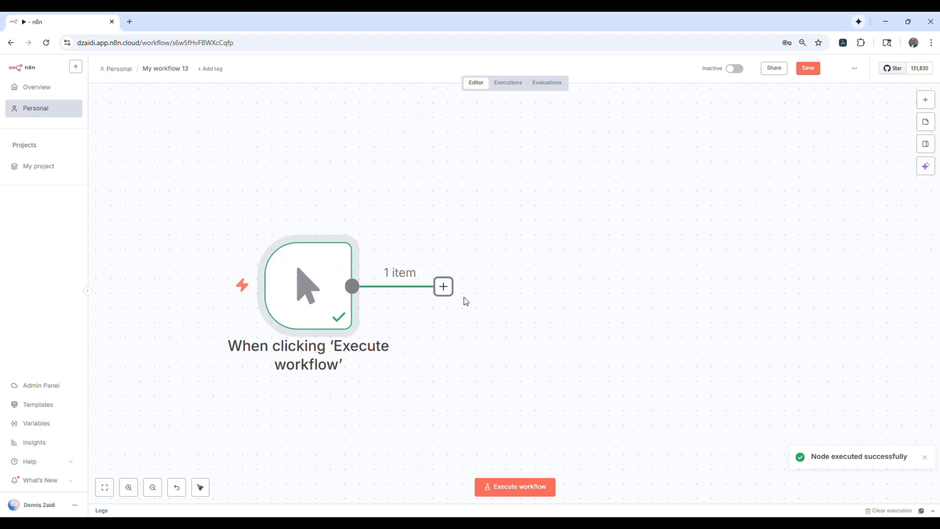
pyautogui.click(444, 287)
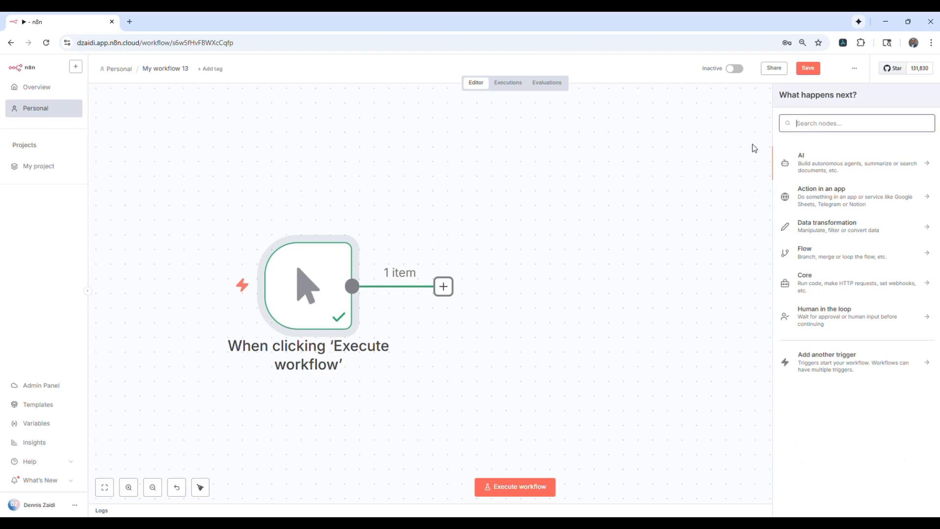
pyautogui.write('drive')
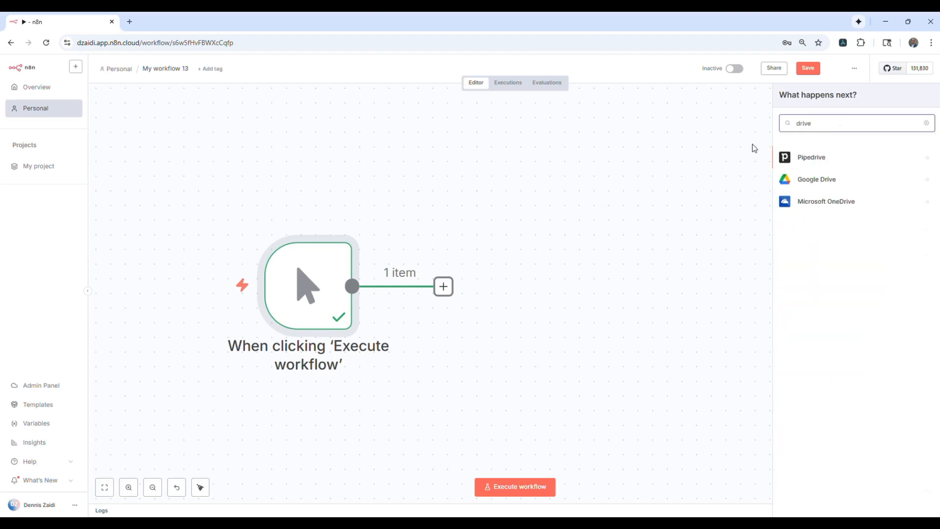
pyautogui.click(818, 187)
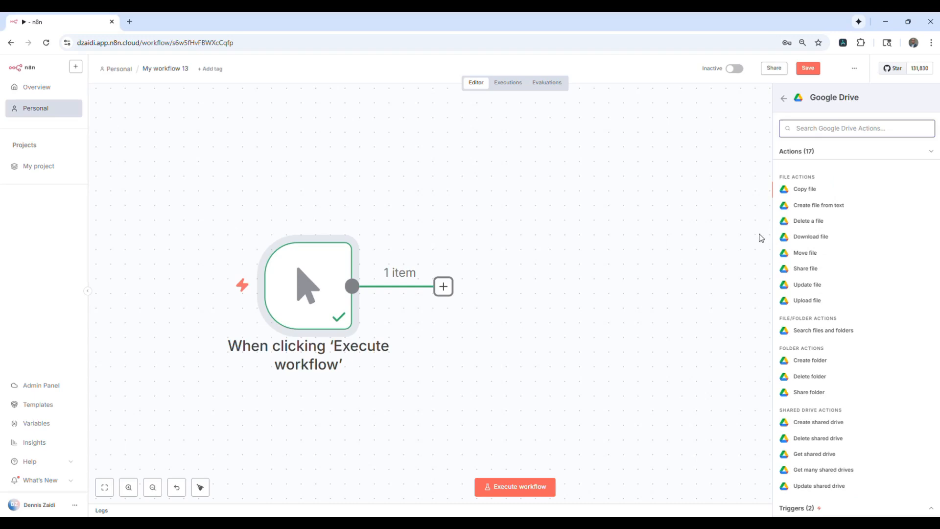
pyautogui.click(810, 239)
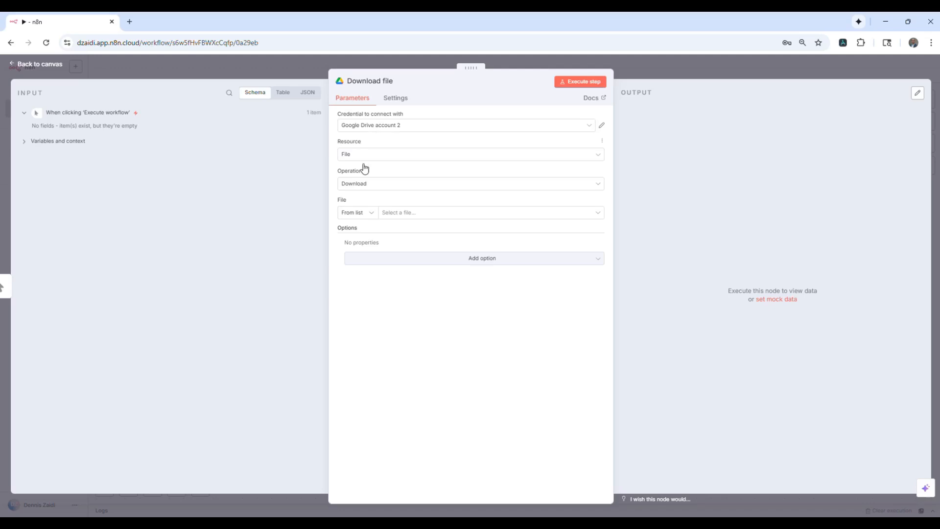
# - Choose Monty Intro Deck June 2025.pdf as the file to download and return to the canvas
pyautogui.click(388, 206)
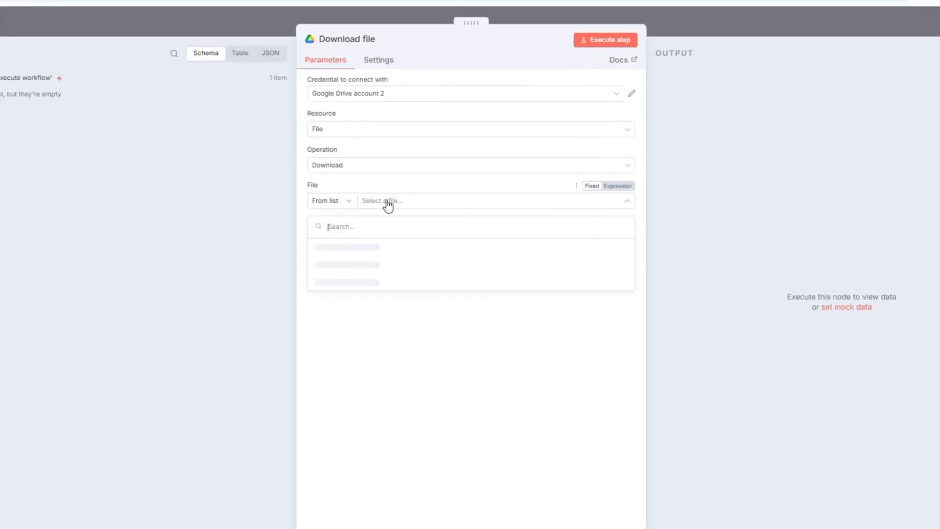
pyautogui.write('monty')
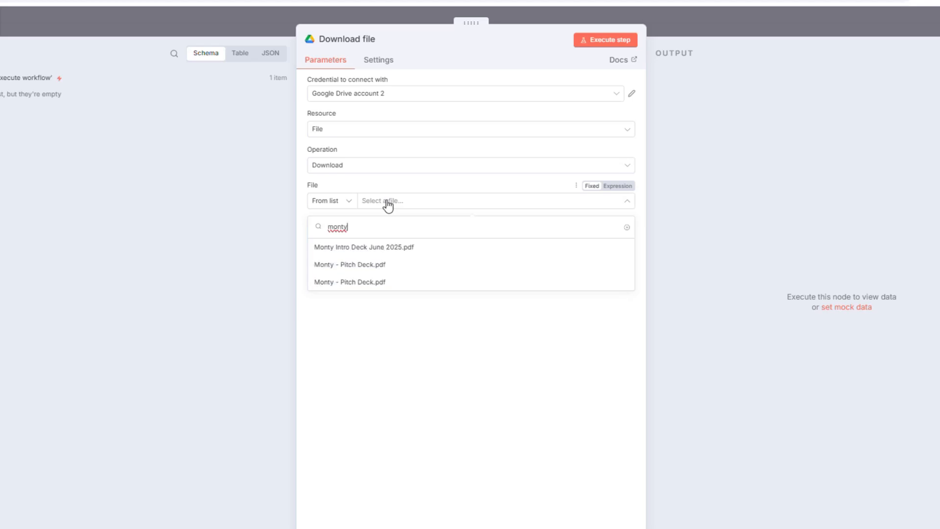
pyautogui.click(362, 248)
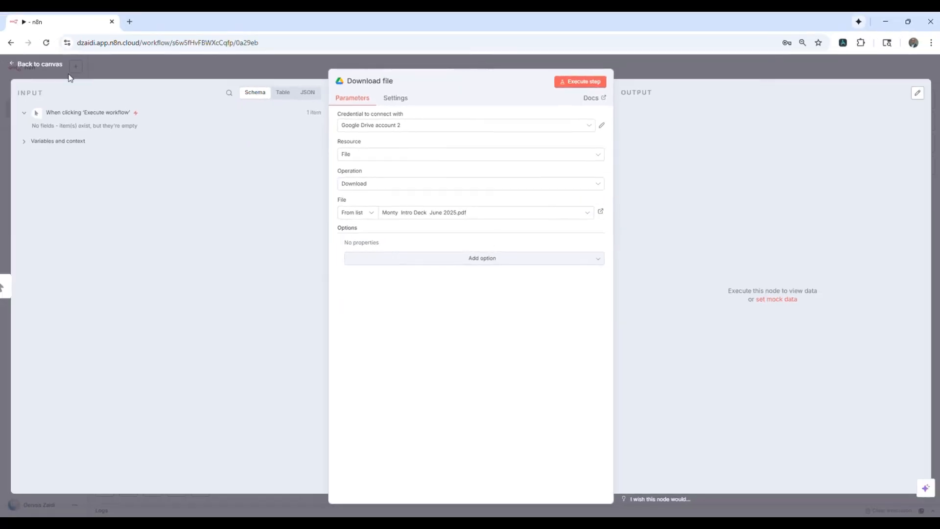
pyautogui.click(52, 70)
# - Execute the workflow and check the file name in the Download file node's output
pyautogui.moveTo(142, 248)
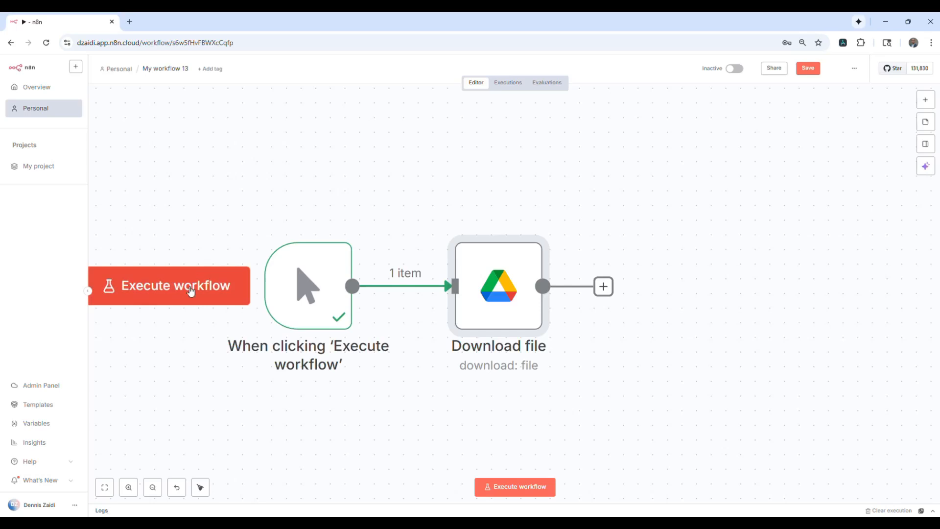
pyautogui.click(157, 293)
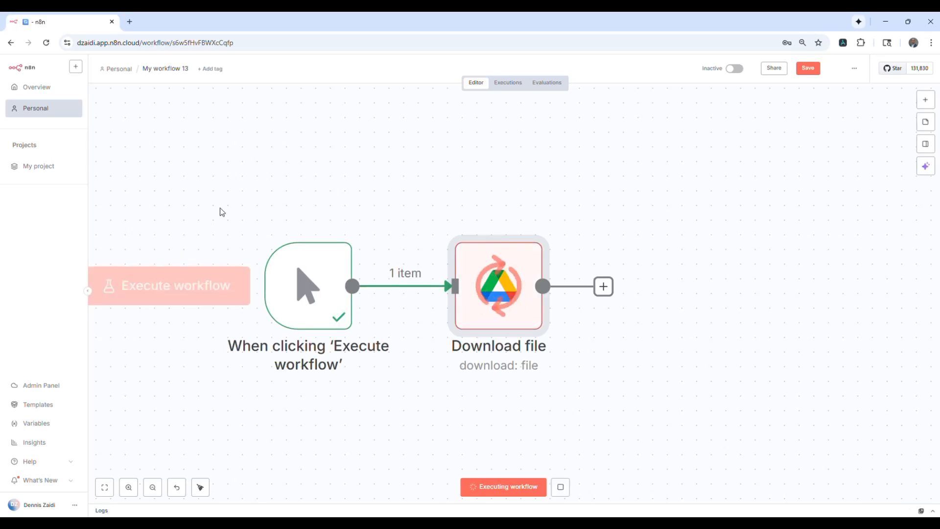
pyautogui.moveTo(500, 297)
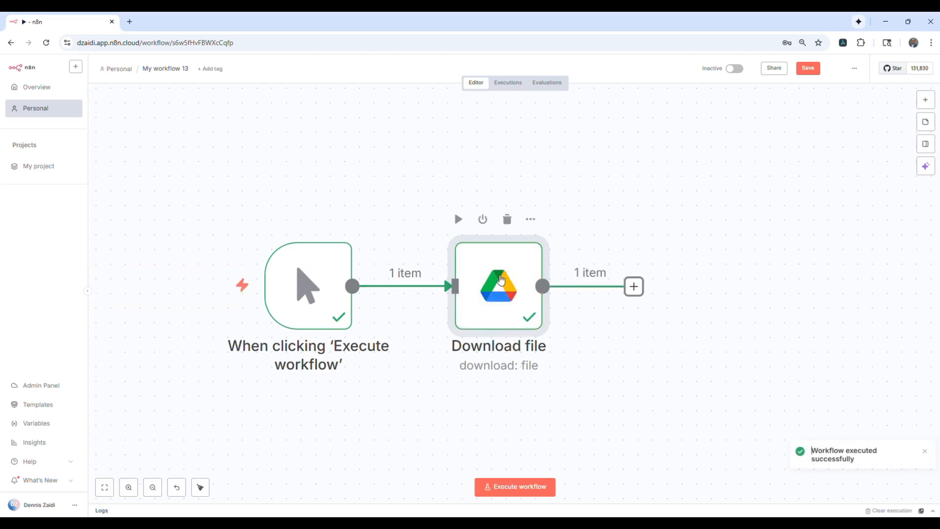
pyautogui.doubleClick(500, 297)
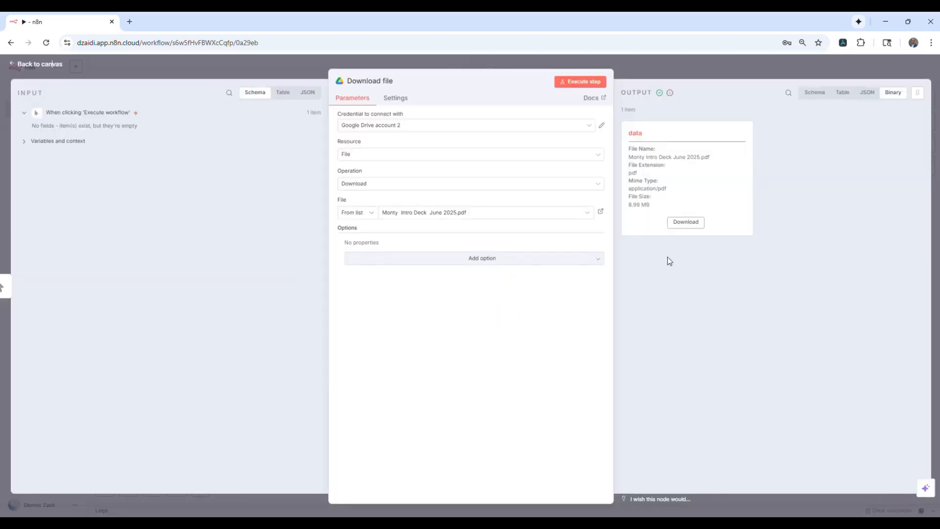
pyautogui.moveTo(627, 131); pyautogui.dragTo(724, 161)
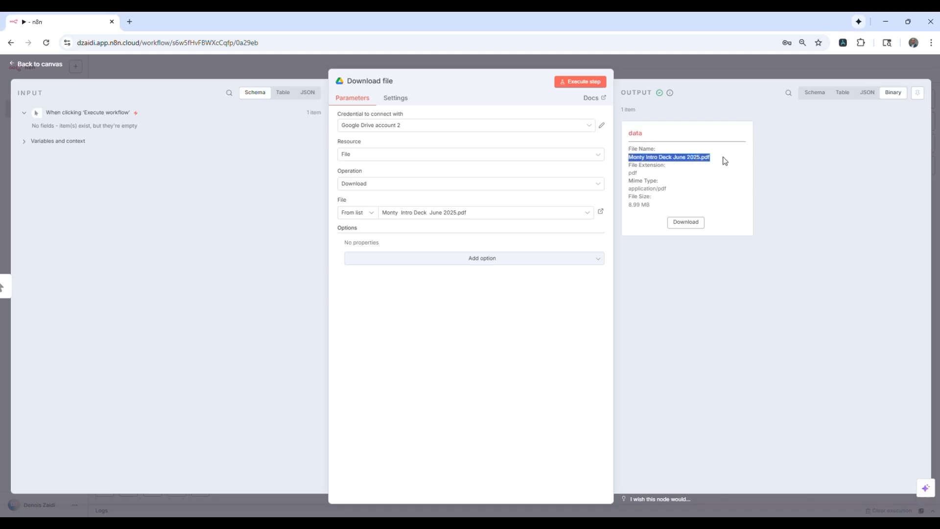
pyautogui.click(726, 163)
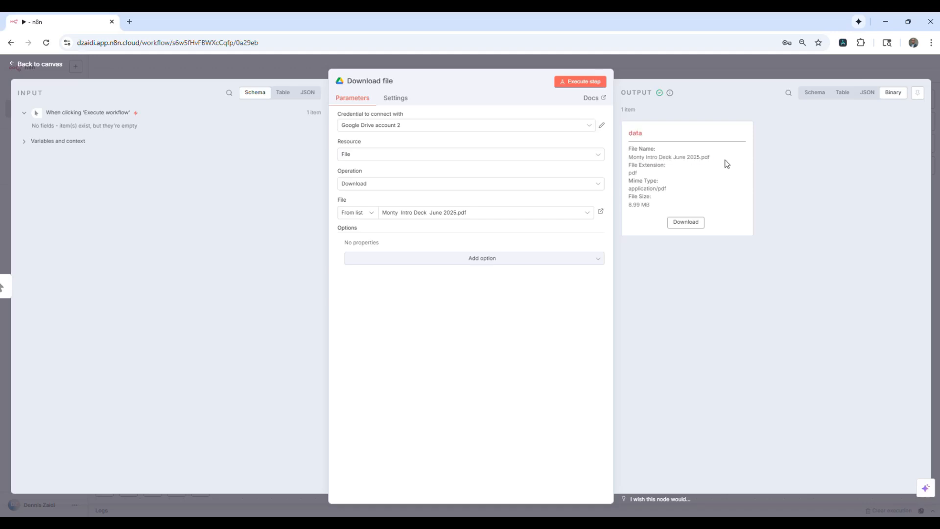
pyautogui.click(54, 68)
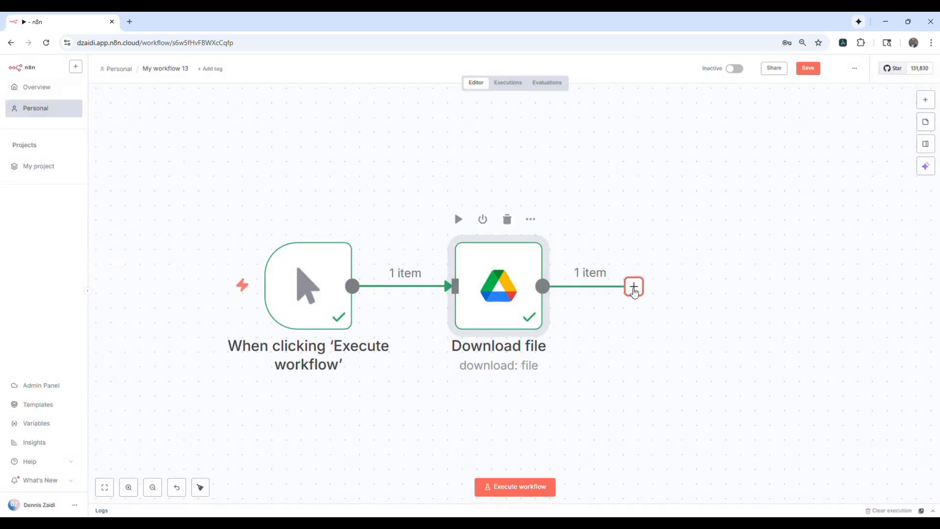
# - Add a Google Gemini node with the Analyze document action after the Download file node
pyautogui.click(634, 287)
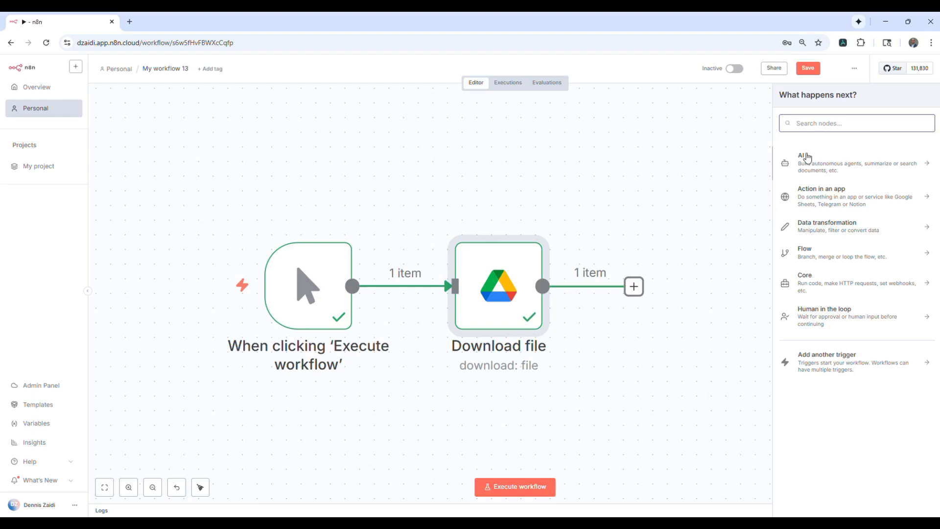
pyautogui.click(824, 166)
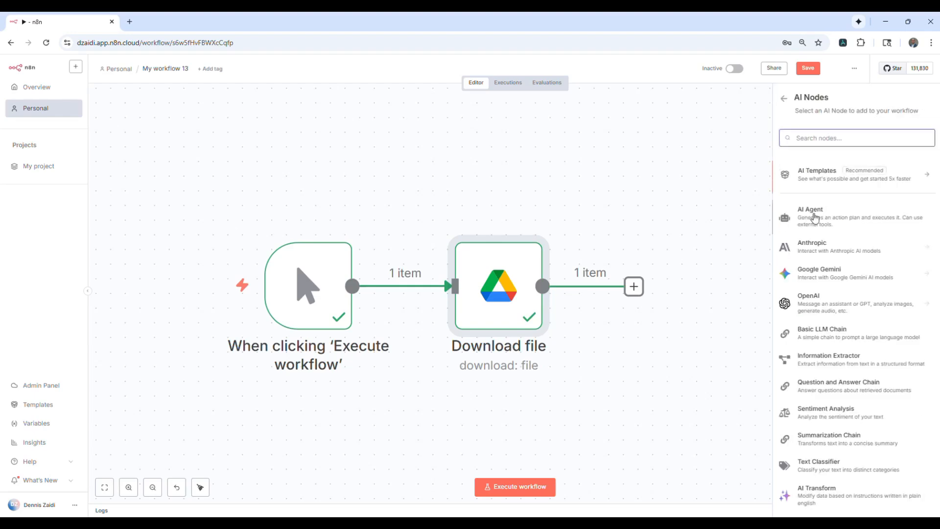
pyautogui.click(815, 276)
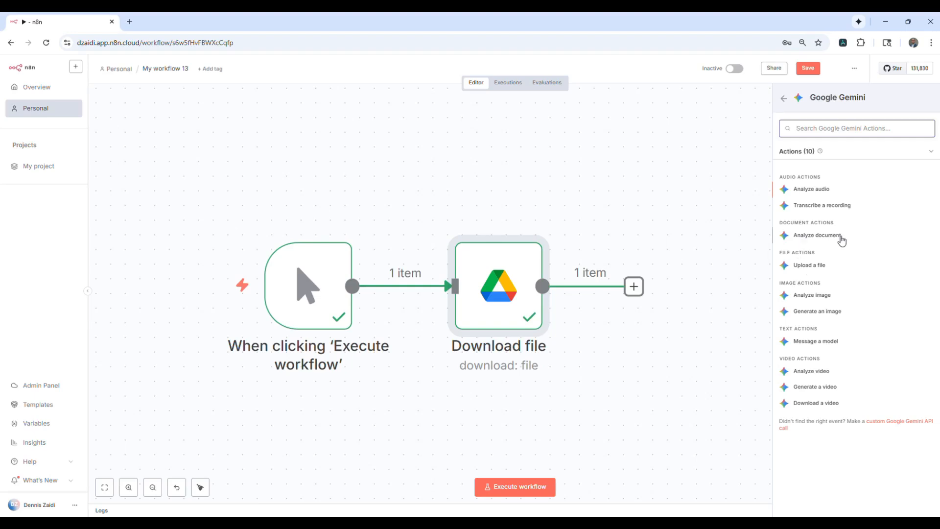
pyautogui.click(821, 238)
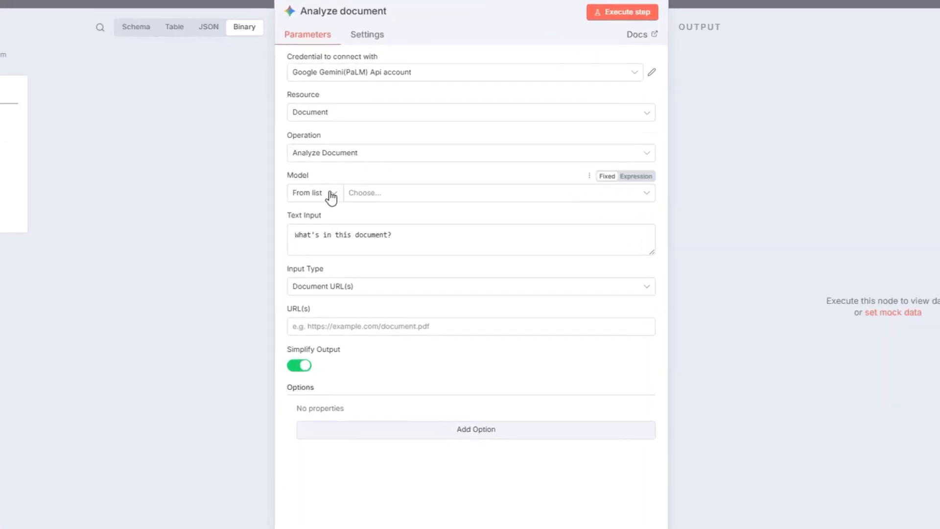
# - Set the Analyze document model to models/gemini-1.5-pro and its input type to Binary File(s), checking the input data field name
pyautogui.click(409, 200)
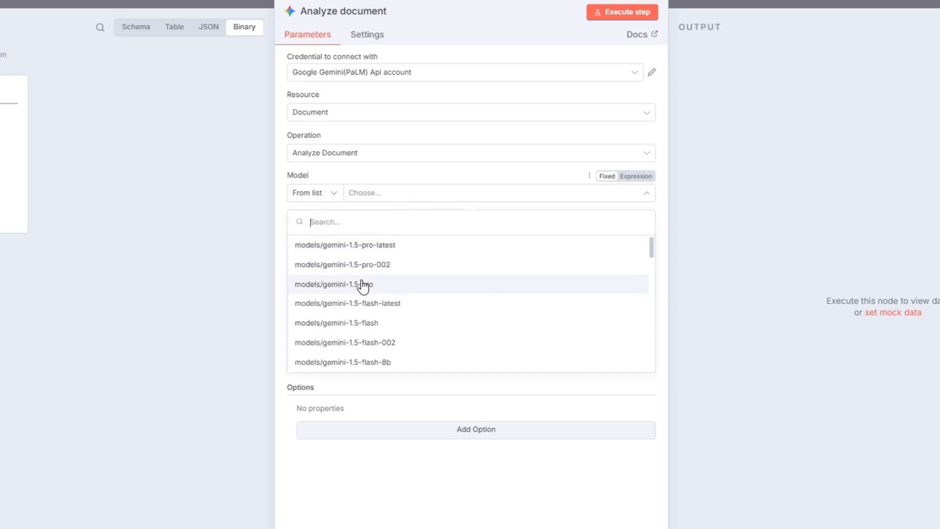
pyautogui.click(359, 289)
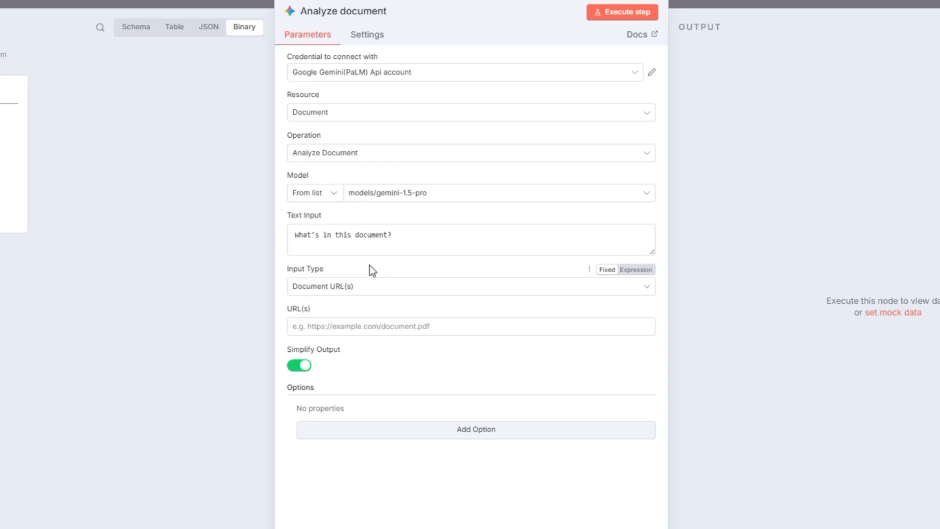
pyautogui.click(337, 293)
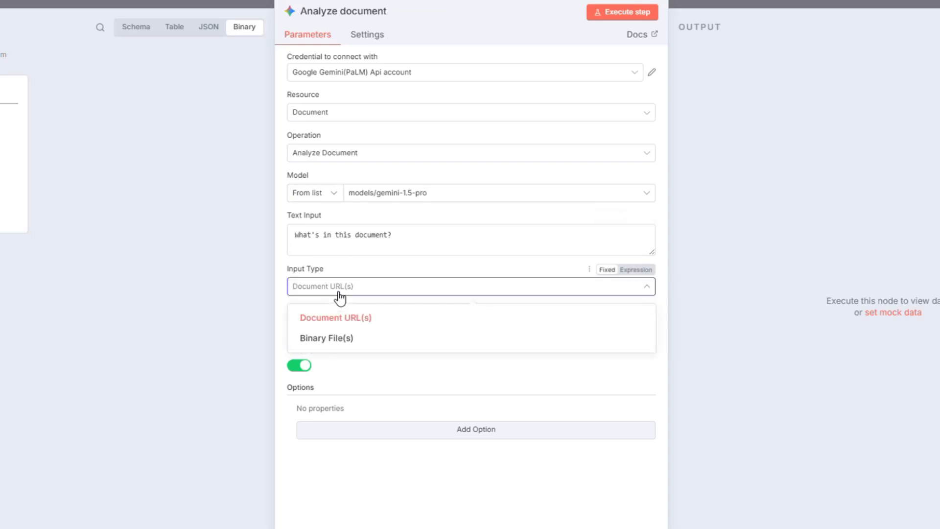
pyautogui.click(339, 335)
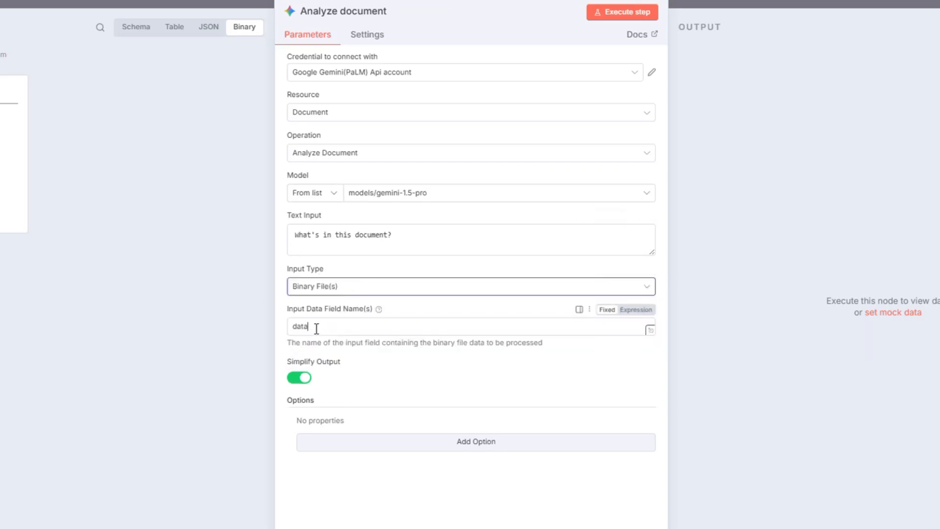
pyautogui.moveTo(315, 328); pyautogui.dragTo(286, 328)
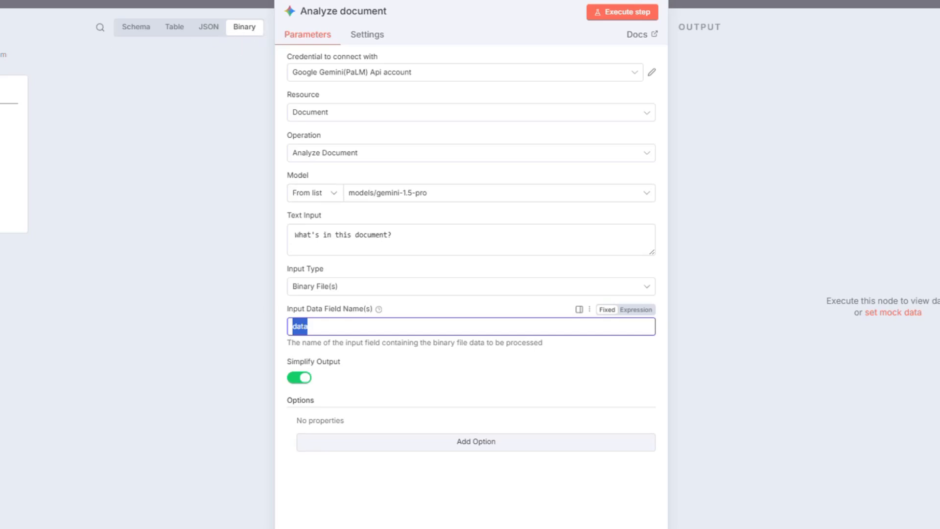
# - Enlarge the text input and replace its prompt with a request for a concise, factual VC summary covering company, website, founders, business model and market opportunity
pyautogui.click(413, 374)
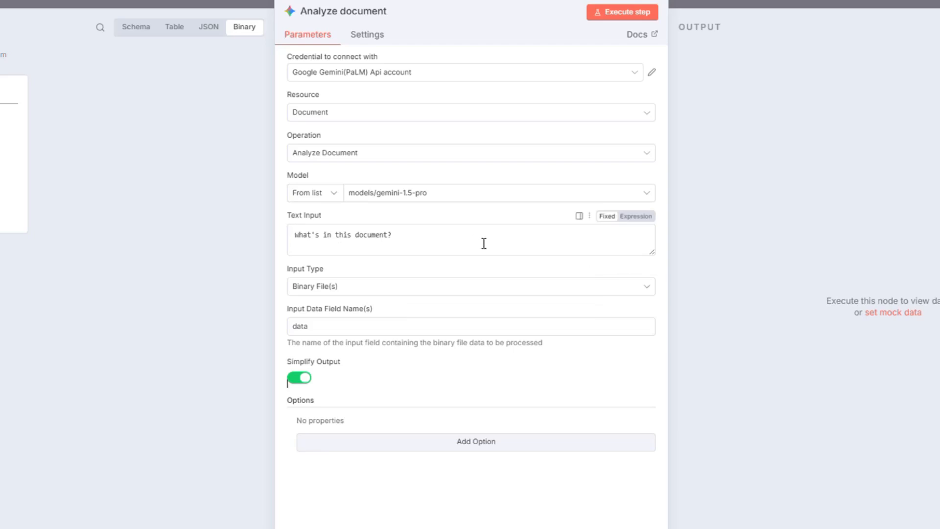
pyautogui.moveTo(651, 252); pyautogui.dragTo(652, 340)
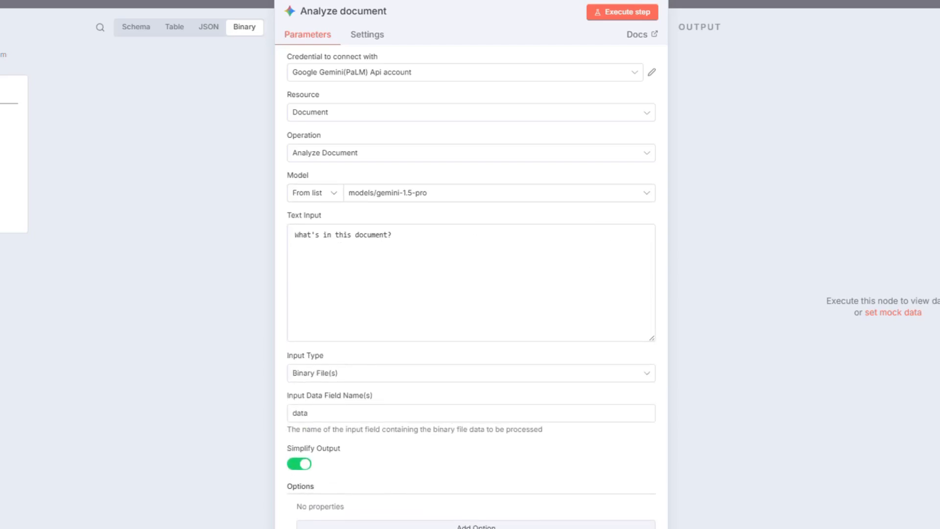
pyautogui.click(409, 234)
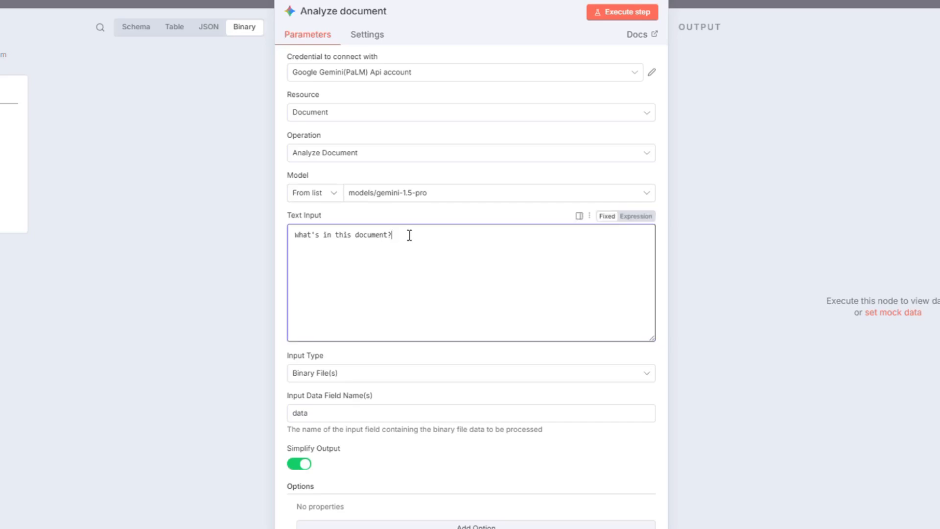
pyautogui.moveTo(410, 234); pyautogui.dragTo(277, 234)
pyautogui.write("Read this pitch deck and prepare a summary for further VC analysis. Include the company name, company summary, website URL, founder names, business model, and market opportunity. If you can't find the website or founder details in the deck, note that clearly. Keep your summary concise and factual - no investment opinions yet, just the facts.")
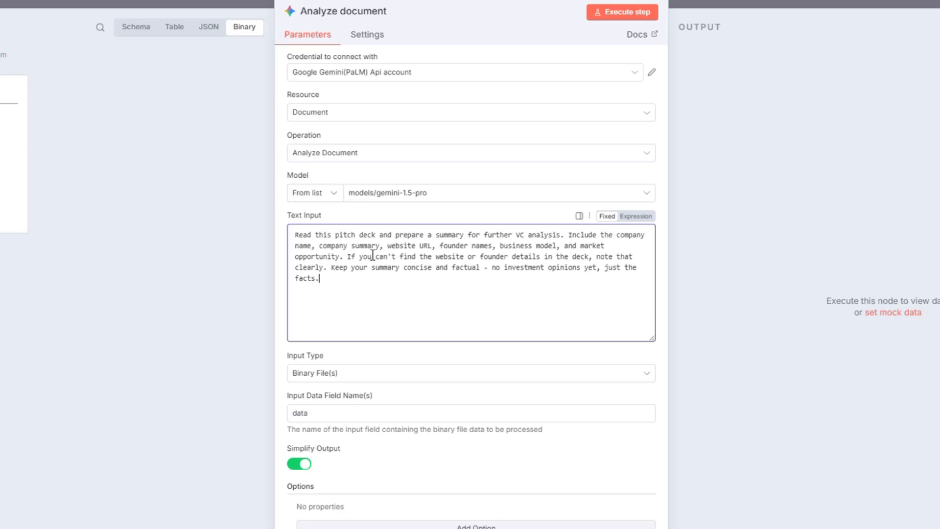
# - Split the prompt into two paragraphs, separated by a blank line, before "If you can't find the website or founder details"
pyautogui.click(348, 257)
pyautogui.press('Return')
pyautogui.press('Return')
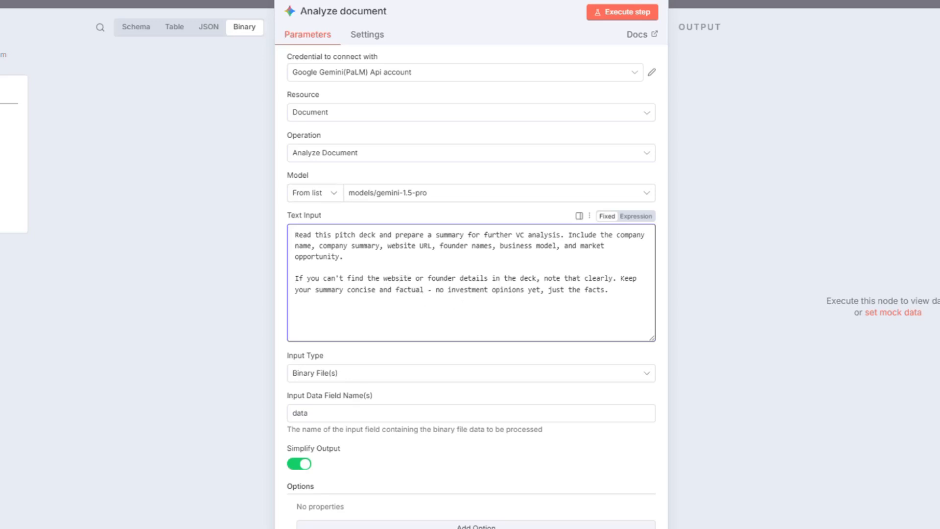
# - Execute the Analyze document node, review its output as JSON and return to the canvas
pyautogui.click(620, 20)
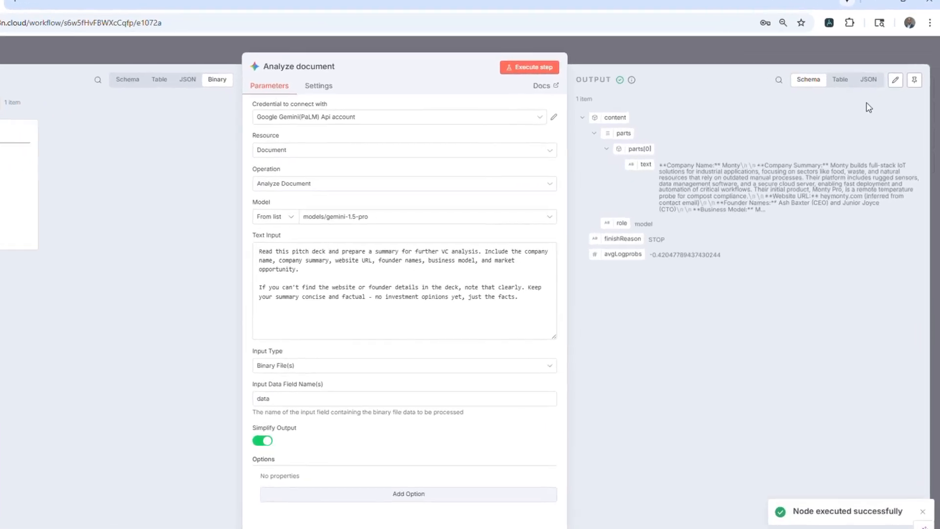
pyautogui.click(876, 92)
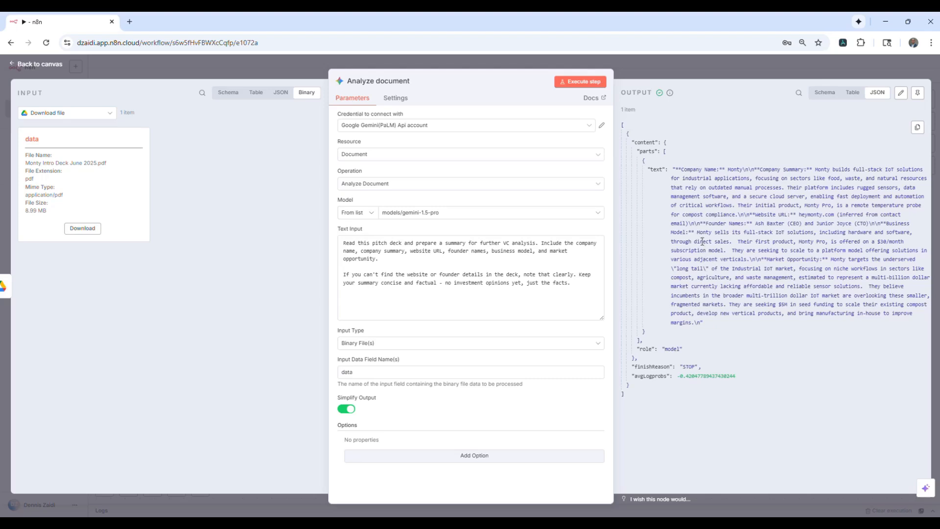
pyautogui.click(24, 65)
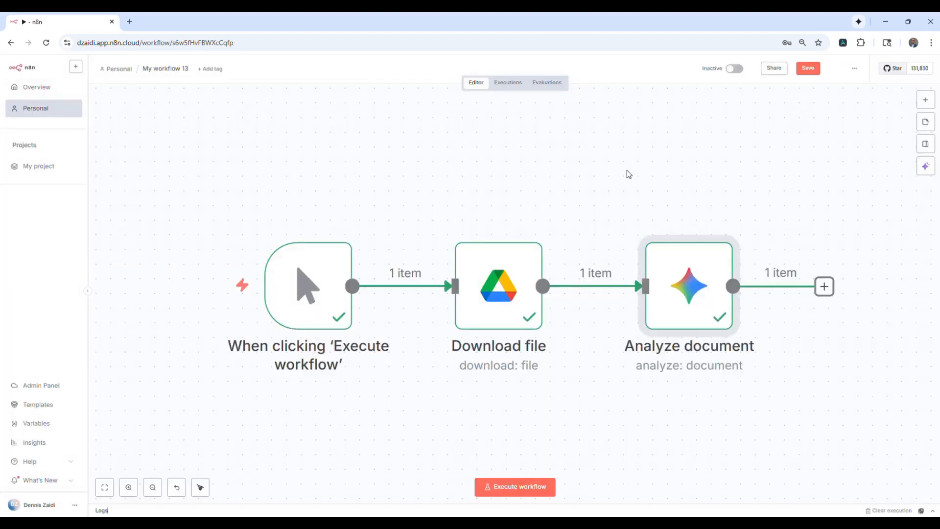
# - Add an AI Agent node after the Analyze document node and return to the canvas
pyautogui.moveTo(670, 177); pyautogui.dragTo(512, 175)
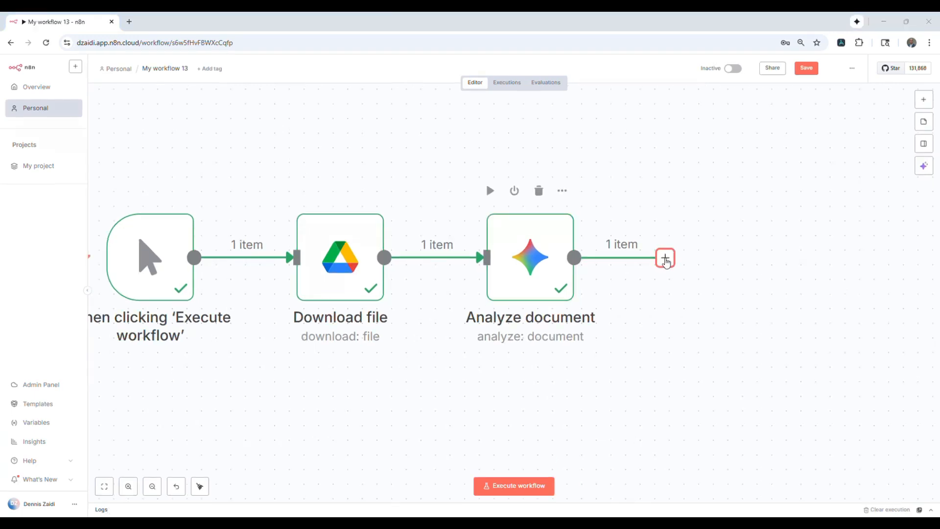
pyautogui.click(665, 260)
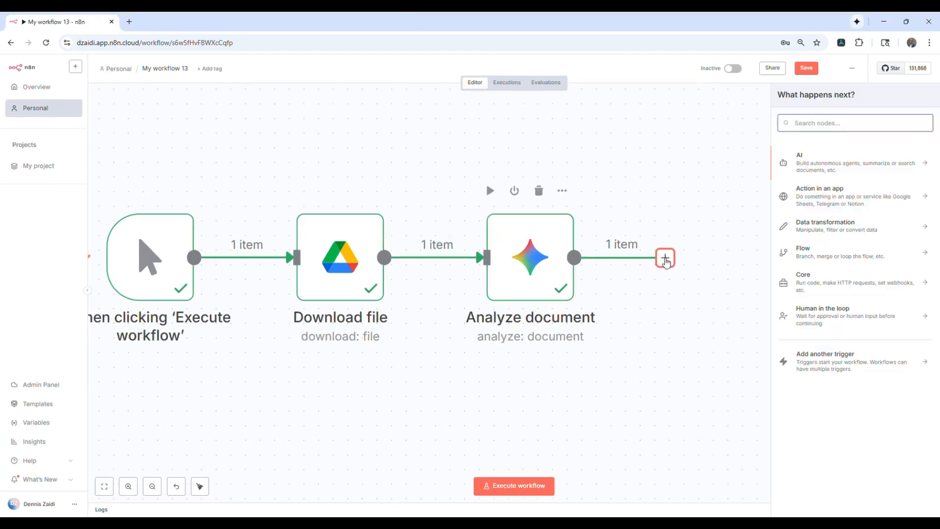
pyautogui.click(815, 166)
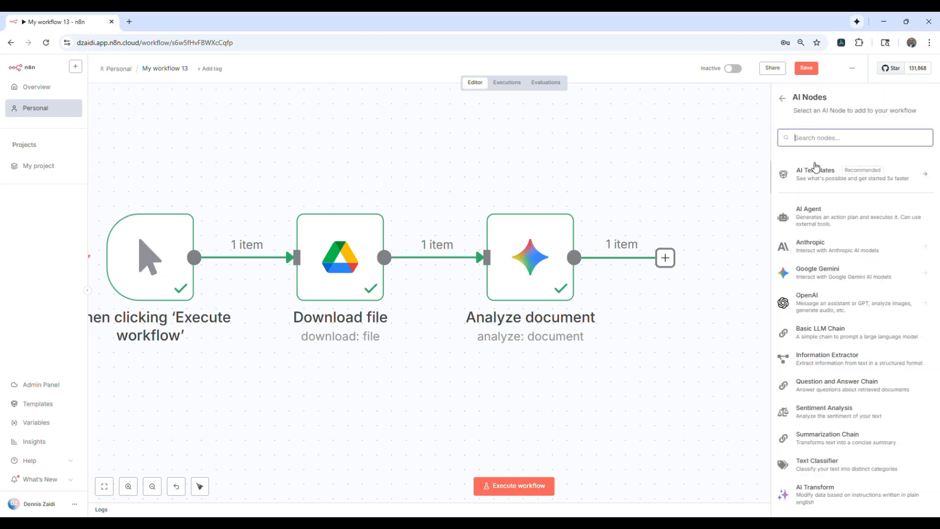
pyautogui.click(811, 220)
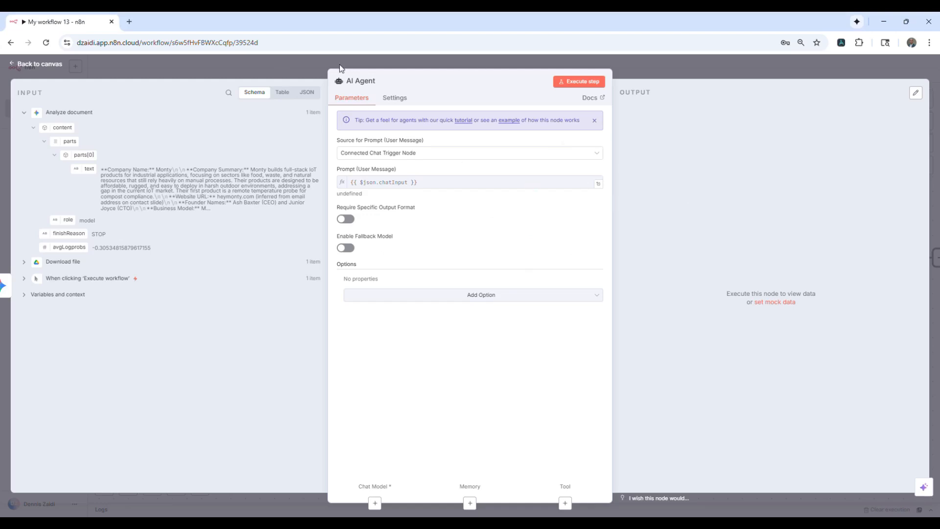
pyautogui.click(57, 68)
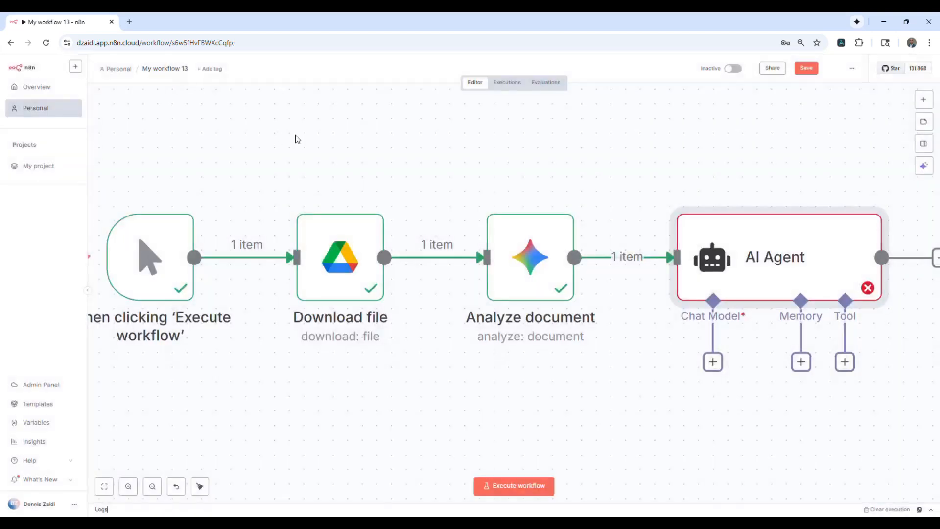
# - Attach a Google Gemini Chat Model to the AI Agent, look through the available models and keep models/gemini-2.5-flash
pyautogui.moveTo(670, 373); pyautogui.dragTo(367, 348)
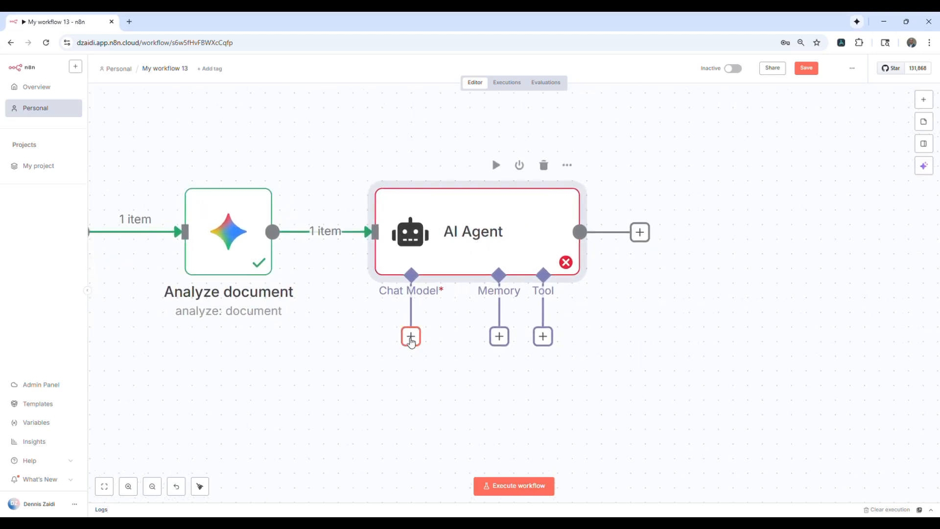
pyautogui.click(411, 338)
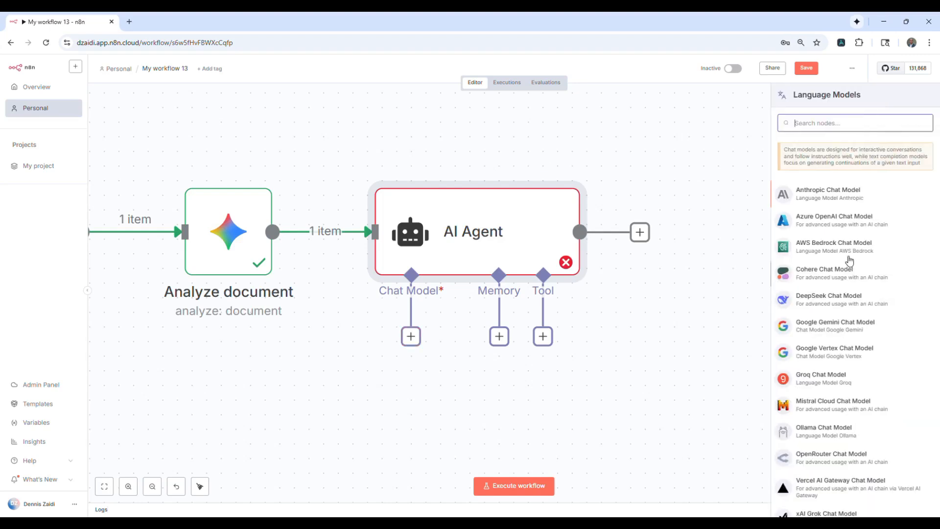
pyautogui.click(838, 327)
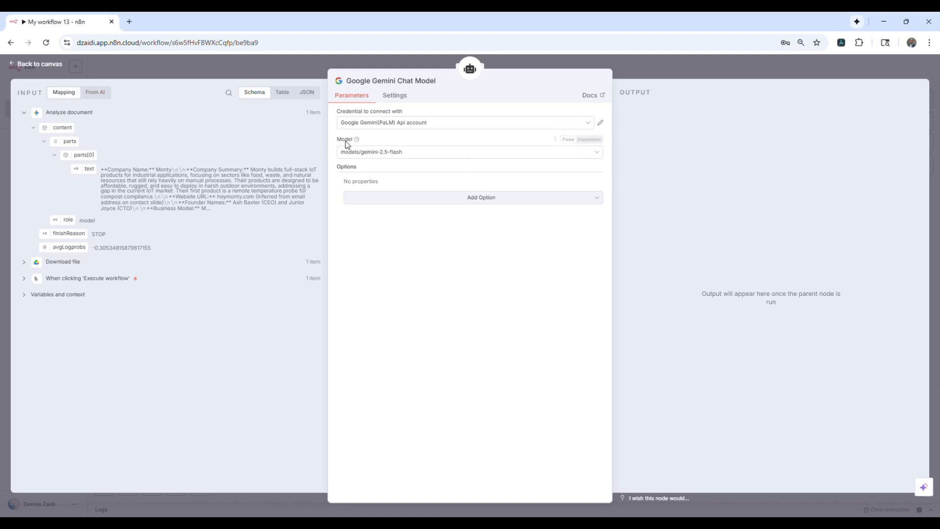
pyautogui.click(379, 153)
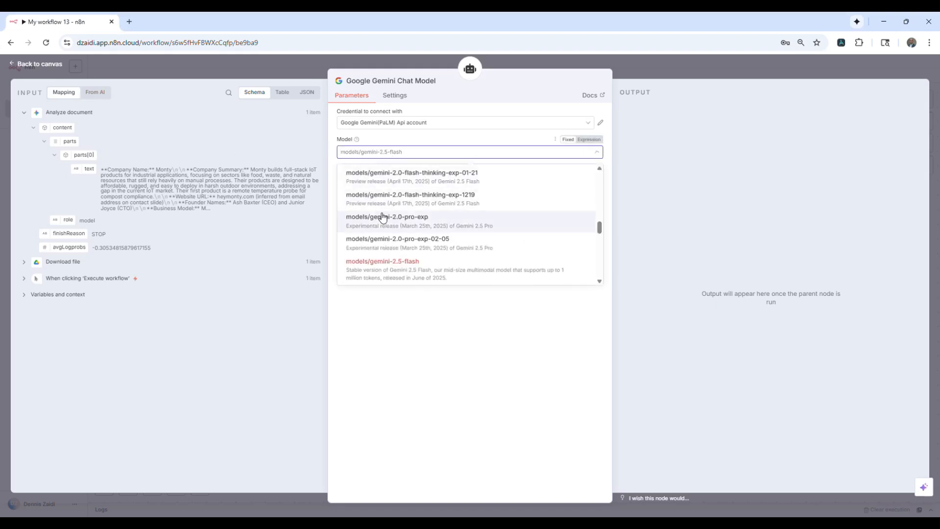
pyautogui.scroll(-2, 372, 217)
pyautogui.scroll(2, 384, 217)
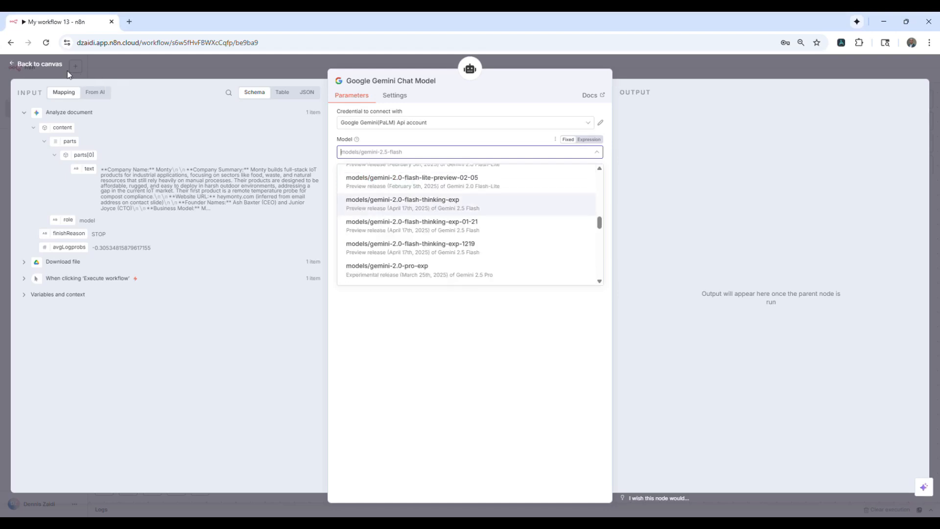
pyautogui.click(46, 65)
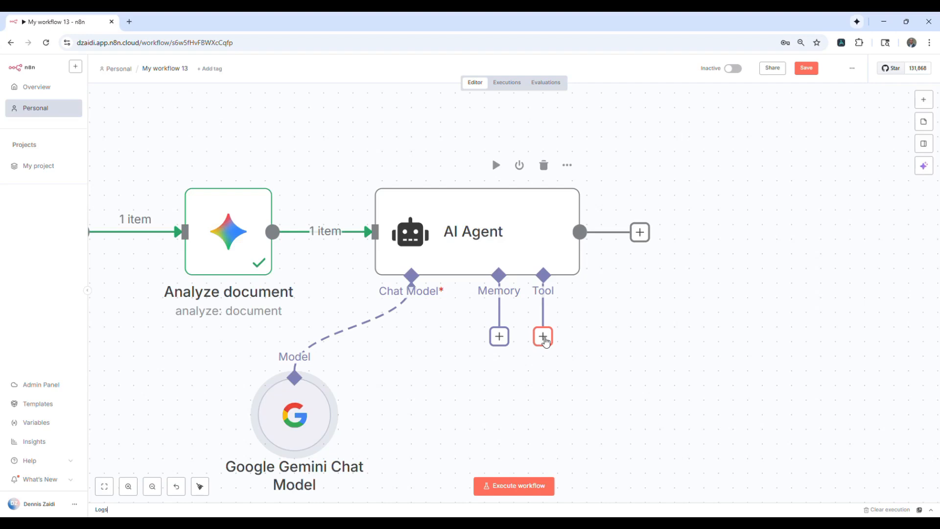
# - Add a Google Sheets Tool to the AI Agent, reading rows from the Synergy sheet of the checkmate_thesis document
pyautogui.click(543, 336)
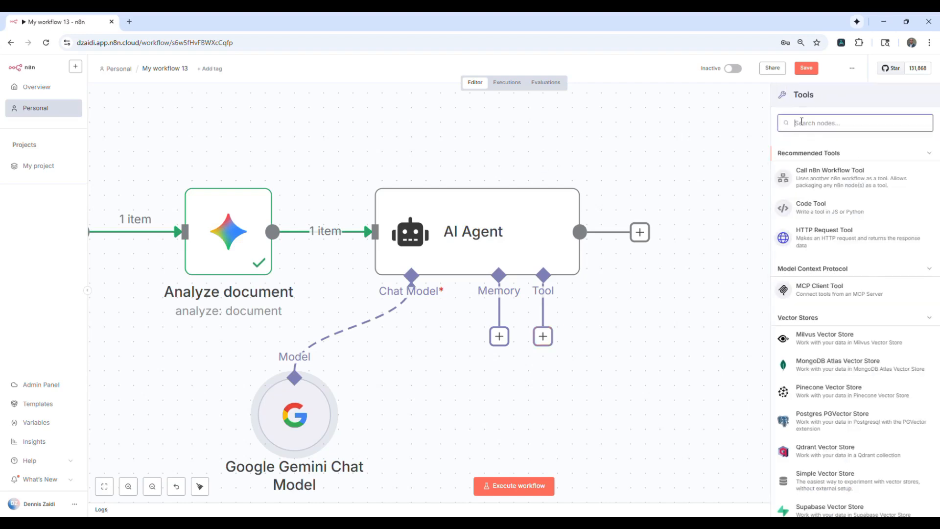
pyautogui.write('sheet')
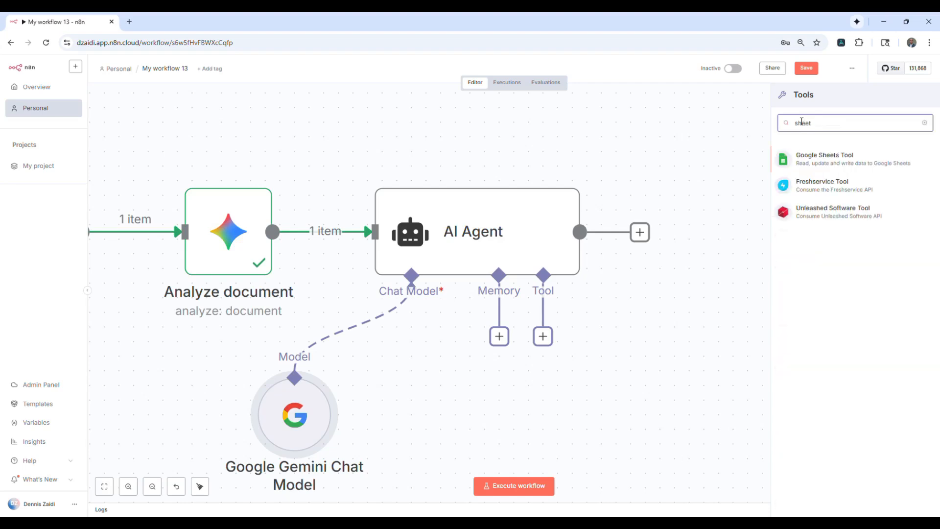
pyautogui.click(813, 158)
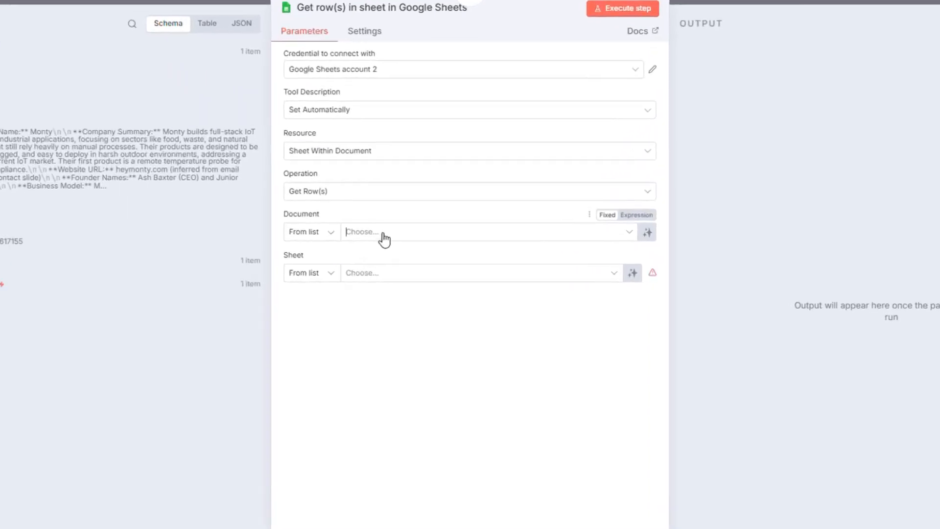
pyautogui.click(407, 242)
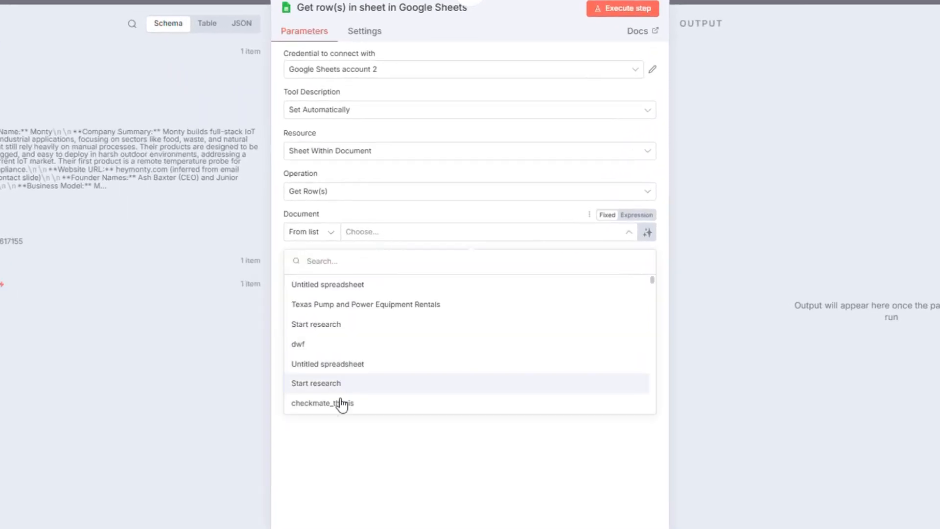
pyautogui.click(338, 401)
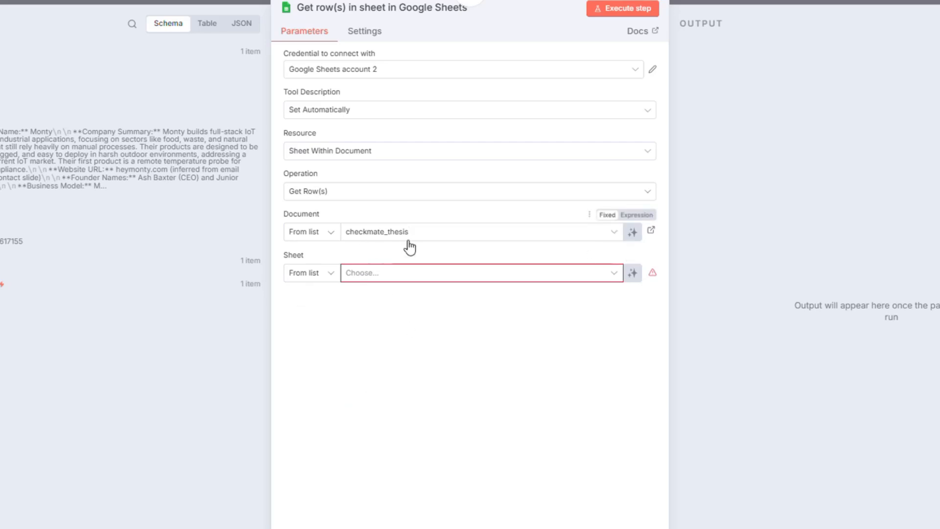
pyautogui.click(399, 278)
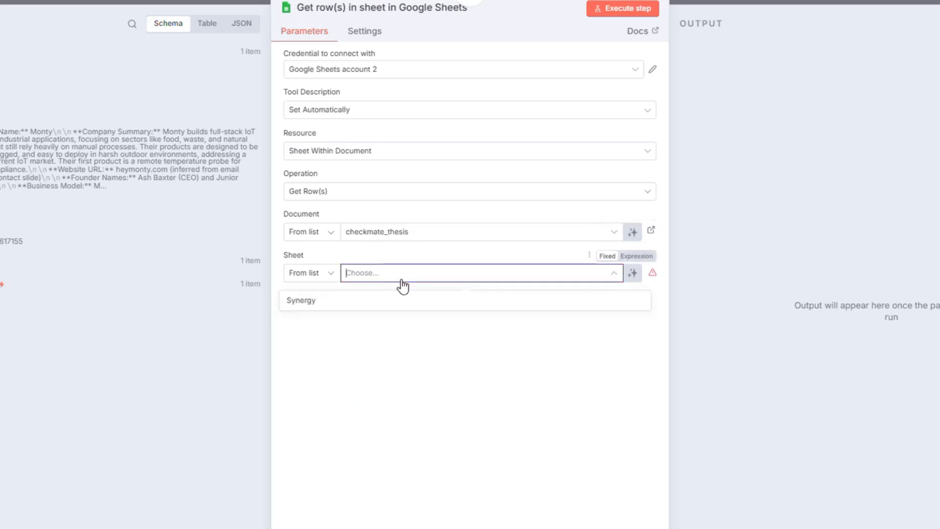
pyautogui.click(304, 301)
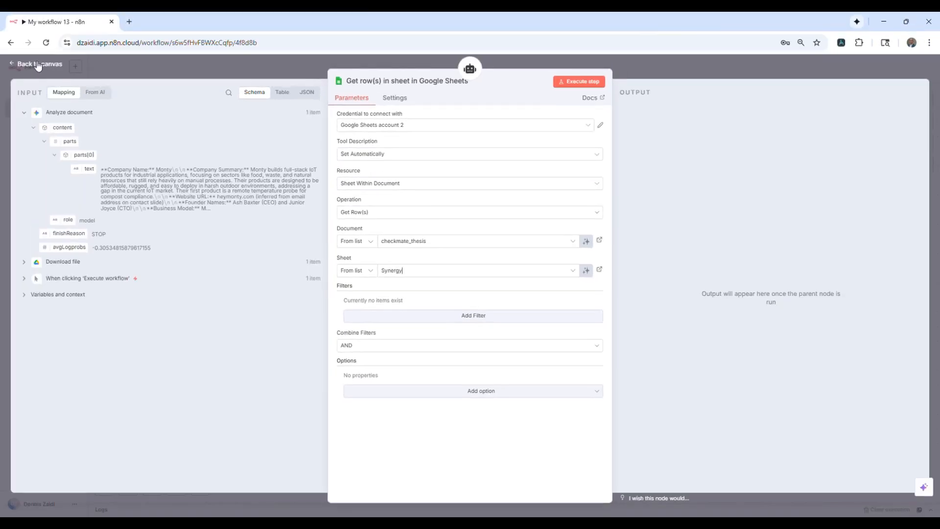
# - Rename the Google Sheets tool as synergy and move it closer to the chat model on the canvas
pyautogui.click(357, 82)
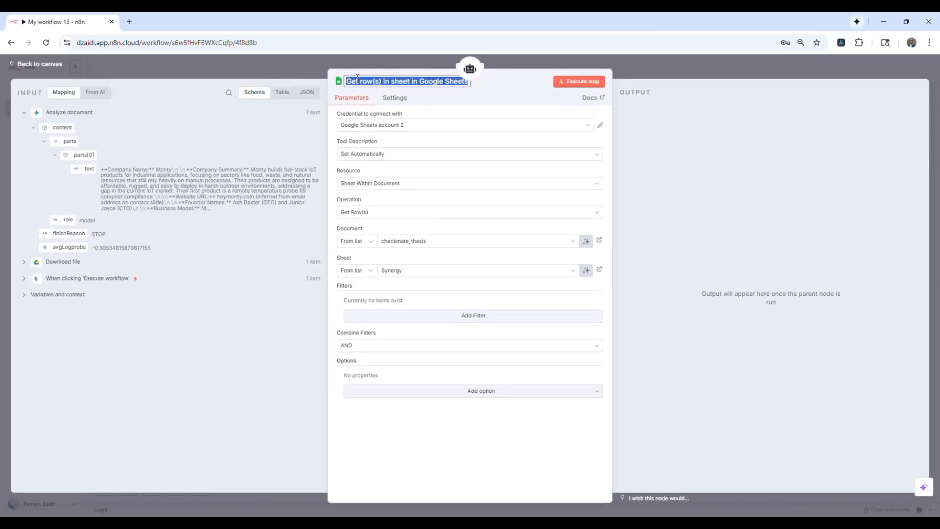
pyautogui.write('synergy')
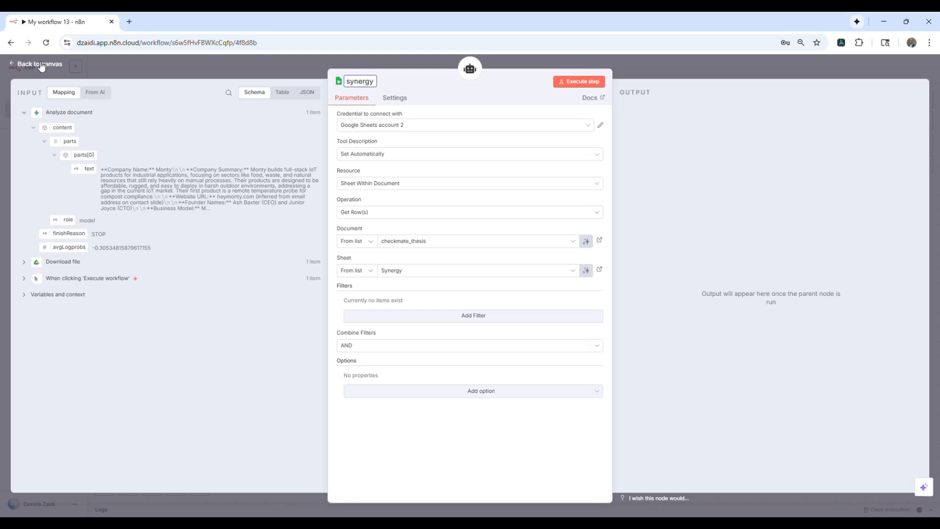
pyautogui.click(41, 65)
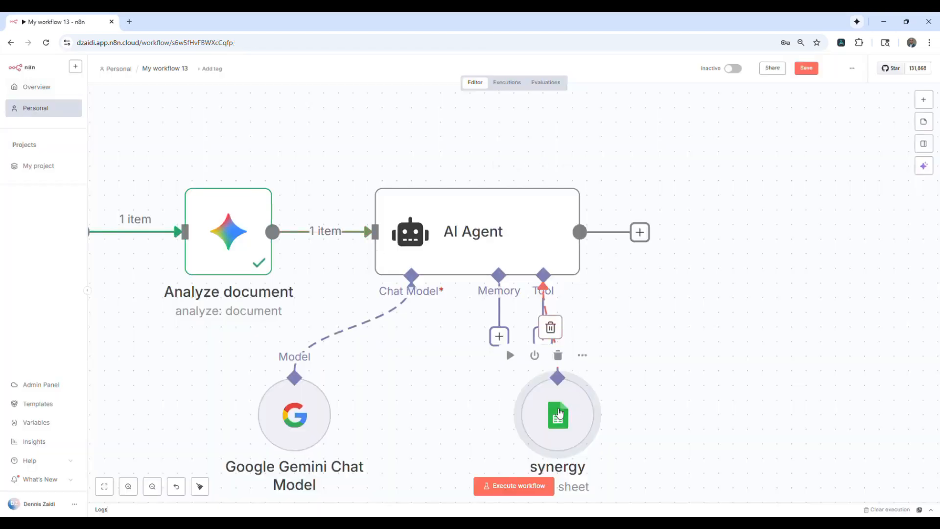
pyautogui.moveTo(553, 413); pyautogui.dragTo(466, 399)
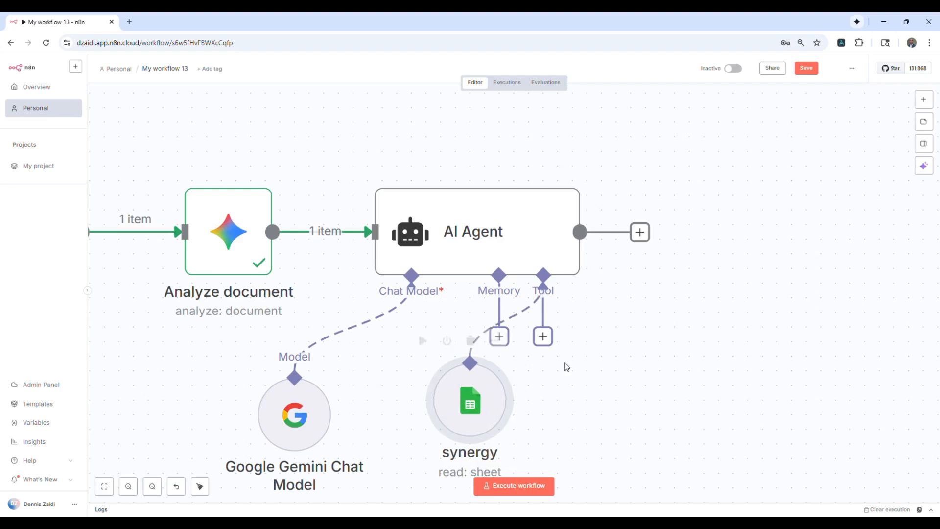
# - Add a Tavily search tool to the AI Agent, let the model define its query automatically and return to the canvas
pyautogui.click(543, 337)
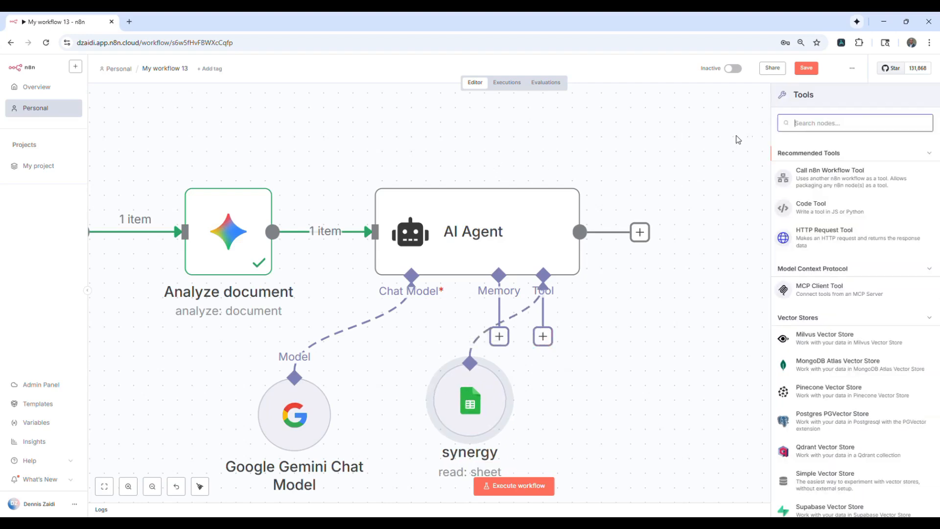
pyautogui.write('tavi')
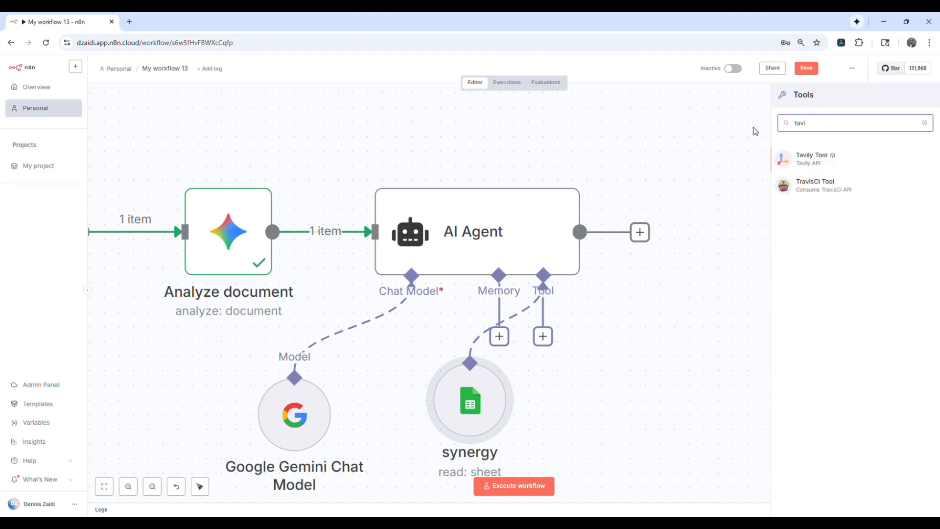
pyautogui.click(803, 158)
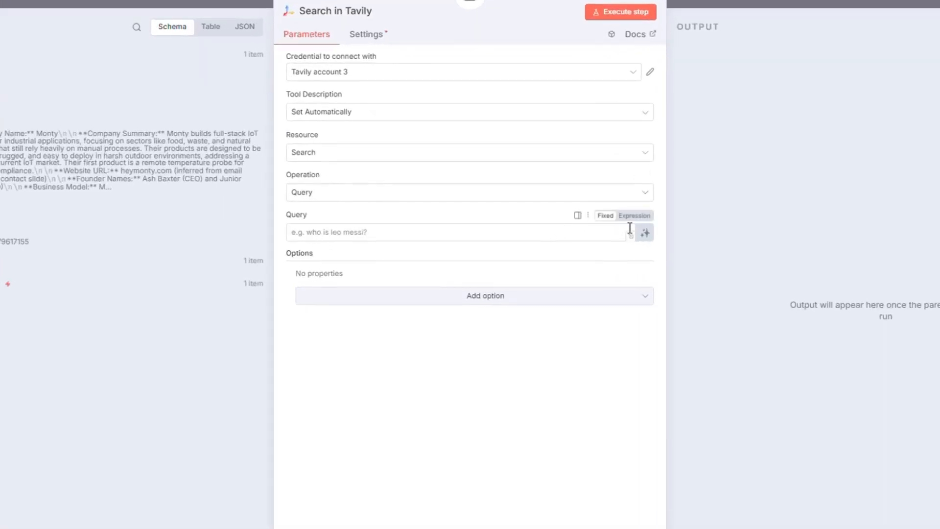
pyautogui.click(644, 233)
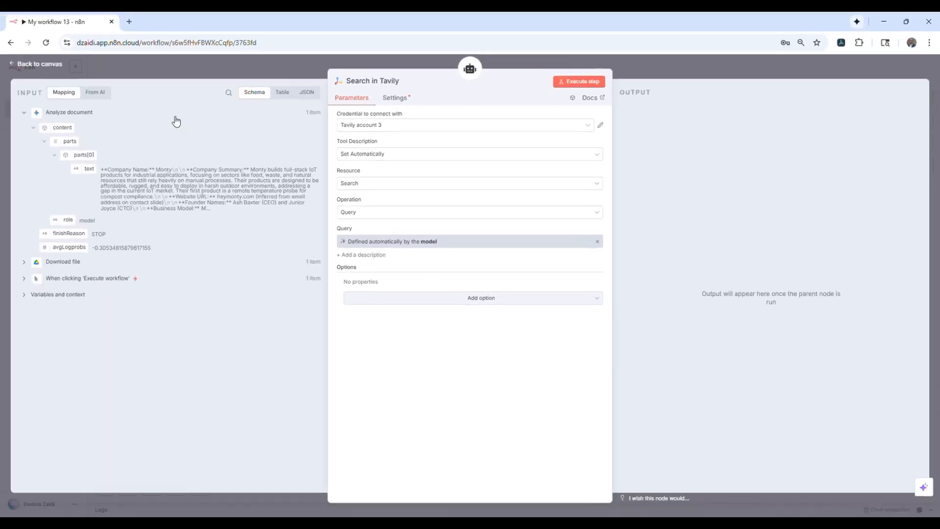
pyautogui.click(44, 65)
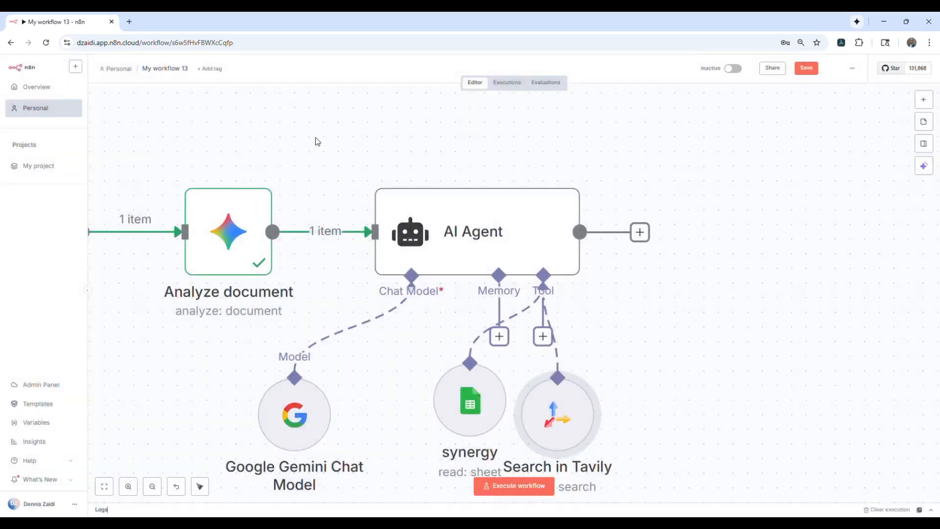
# - Place the Tavily search tool beside the synergy tool on the canvas and rename it as websearch
pyautogui.moveTo(559, 407); pyautogui.dragTo(588, 391)
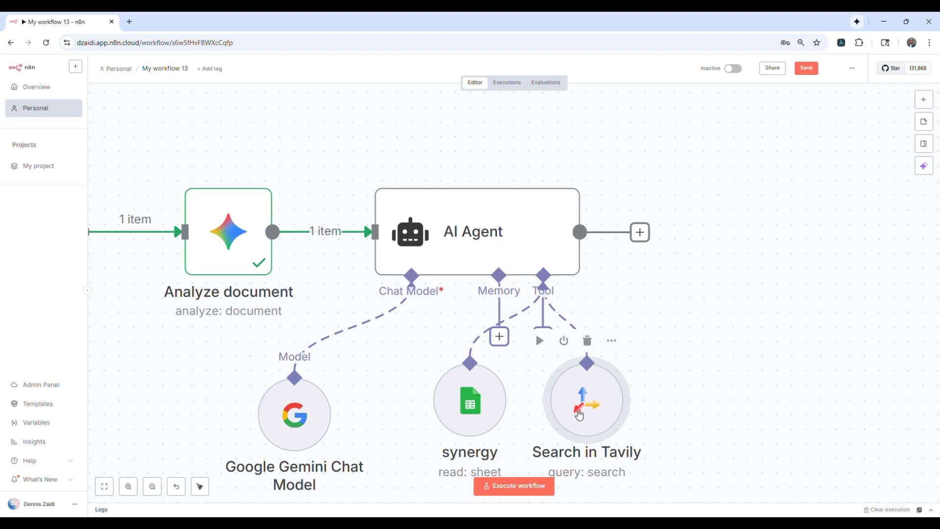
pyautogui.doubleClick(578, 413)
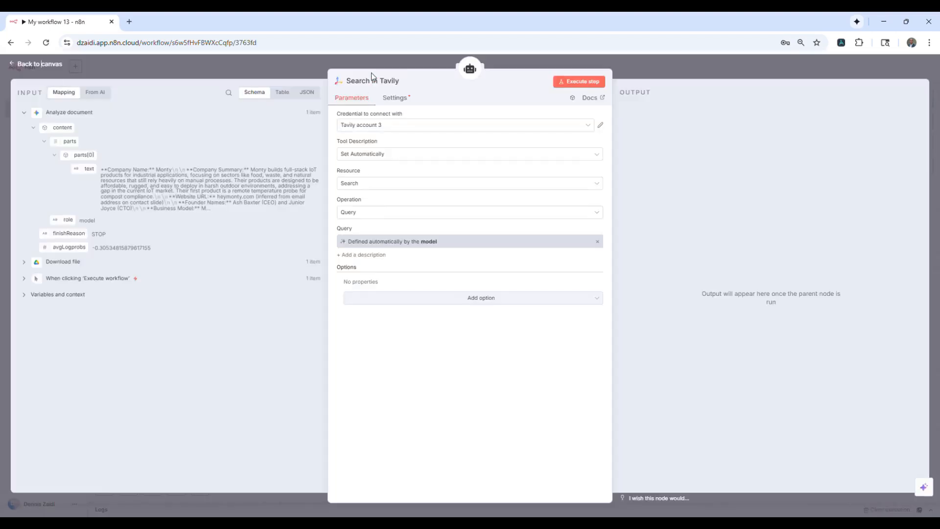
pyautogui.click(371, 82)
pyautogui.write('websearch')
pyautogui.click(51, 64)
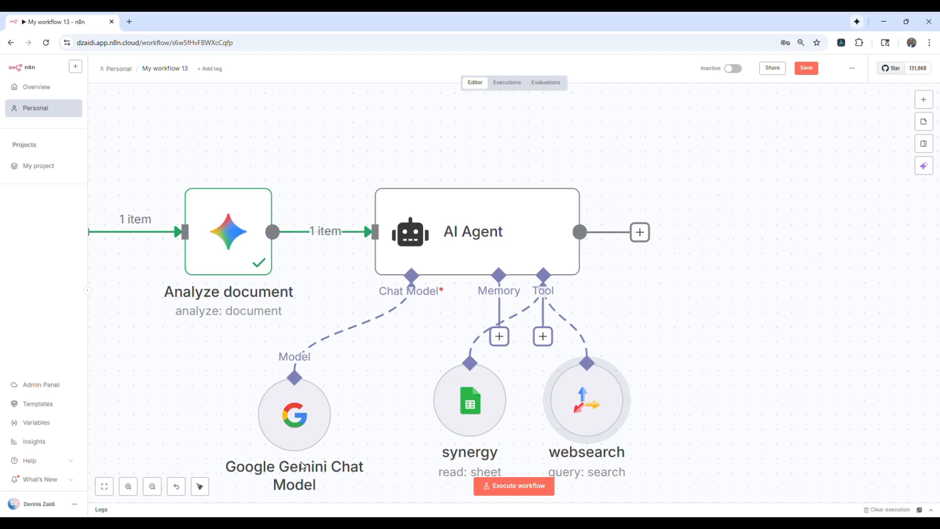
# - Set the AI Agent's prompt source to Define below and paste the senior VC research assistant instructions into its user message as plain text
pyautogui.moveTo(294, 435)
pyautogui.scroll(-1, 376, 386)
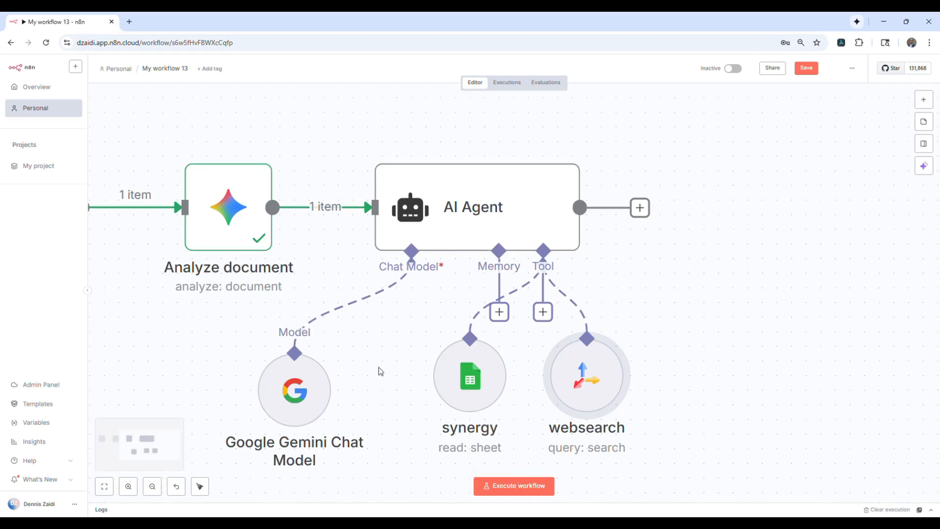
pyautogui.moveTo(475, 229)
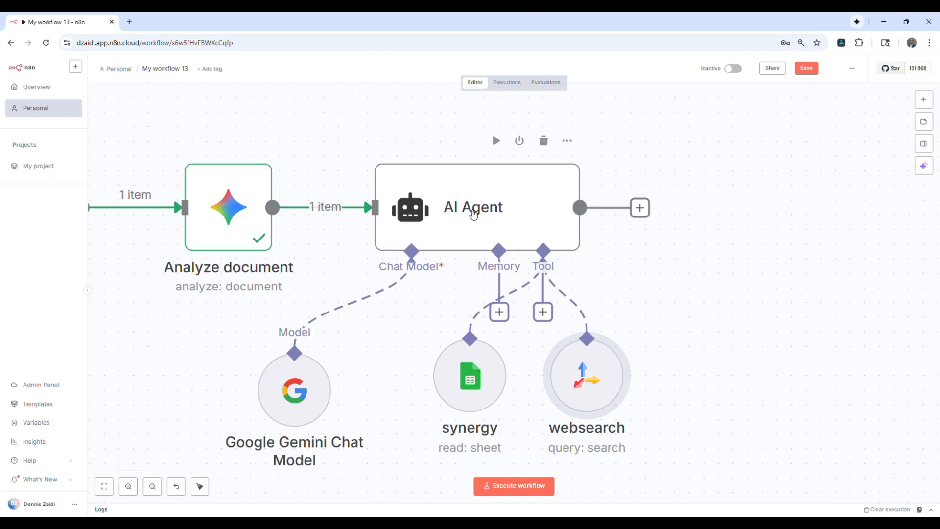
pyautogui.doubleClick(474, 211)
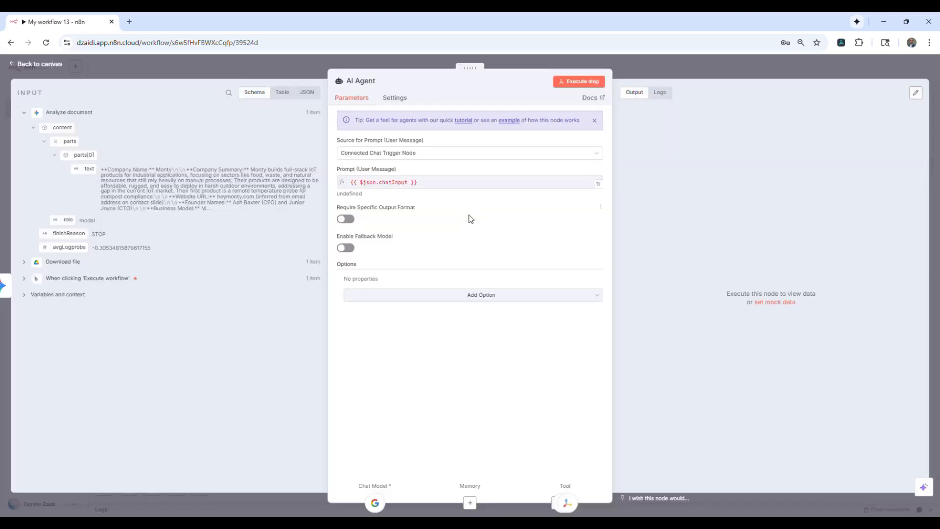
pyautogui.click(390, 154)
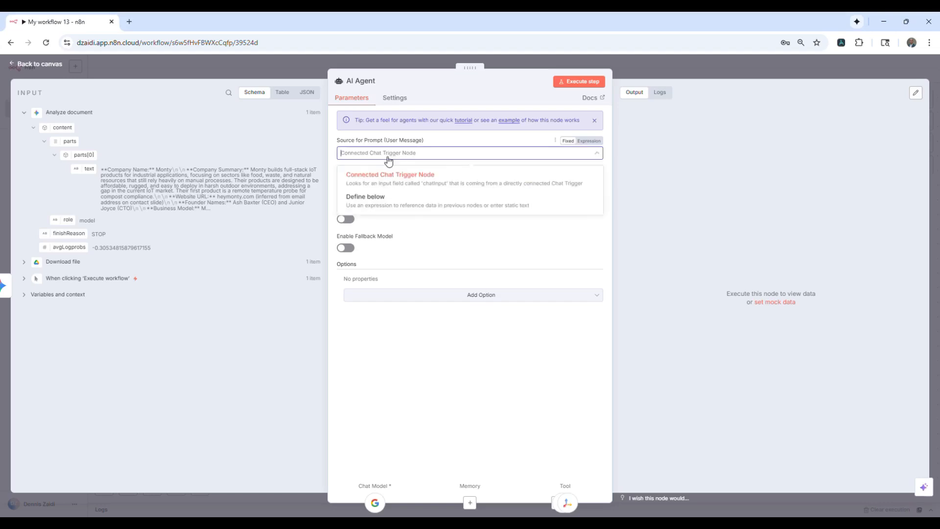
pyautogui.click(378, 199)
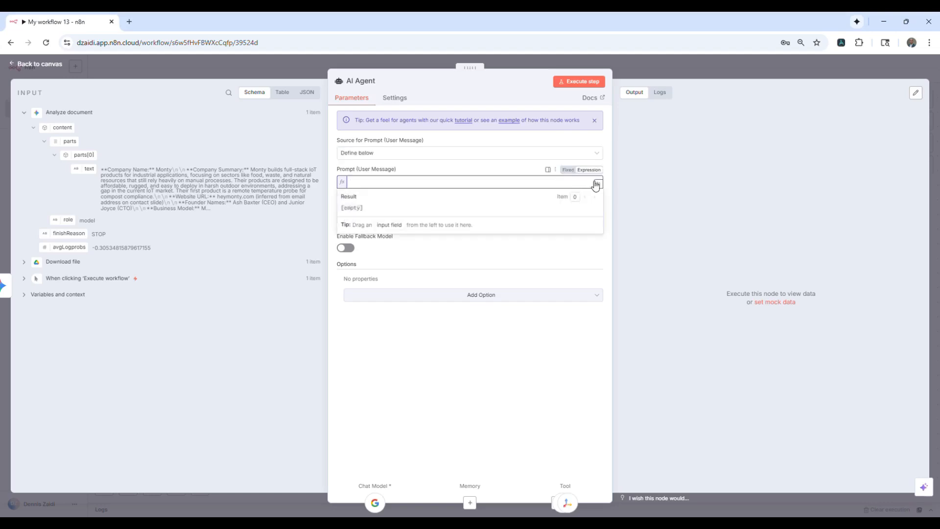
pyautogui.click(598, 185)
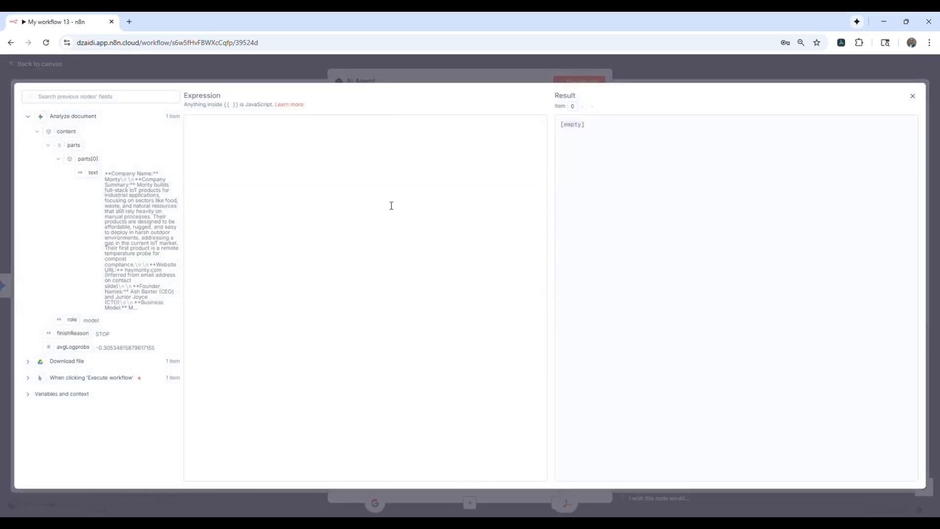
pyautogui.rightClick(191, 126)
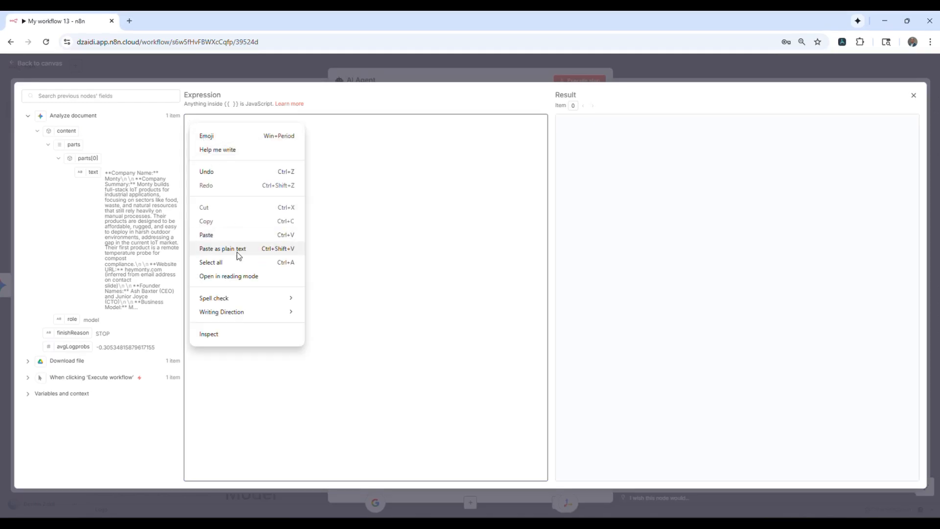
pyautogui.click(238, 251)
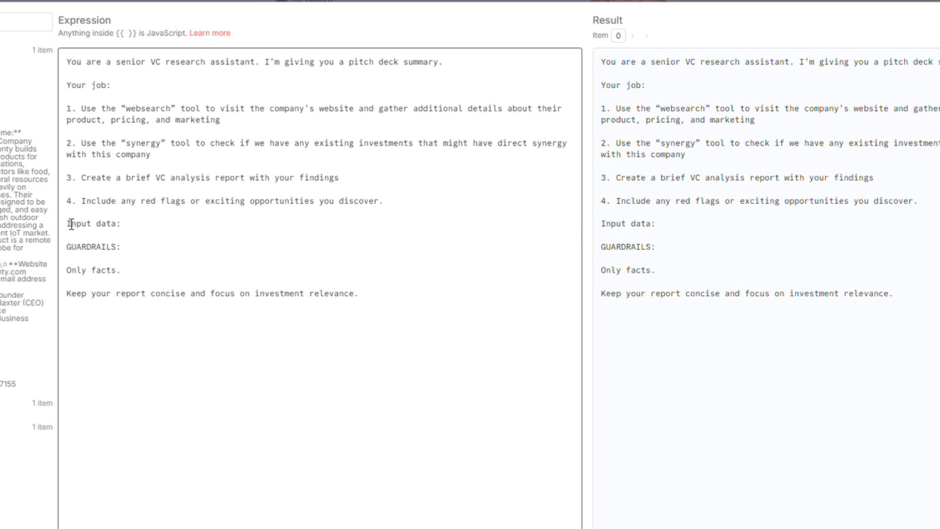
# - Insert the Analyze document node's text output after "Input data:" in the AI Agent prompt and return to the canvas
pyautogui.moveTo(67, 224); pyautogui.dragTo(119, 224)
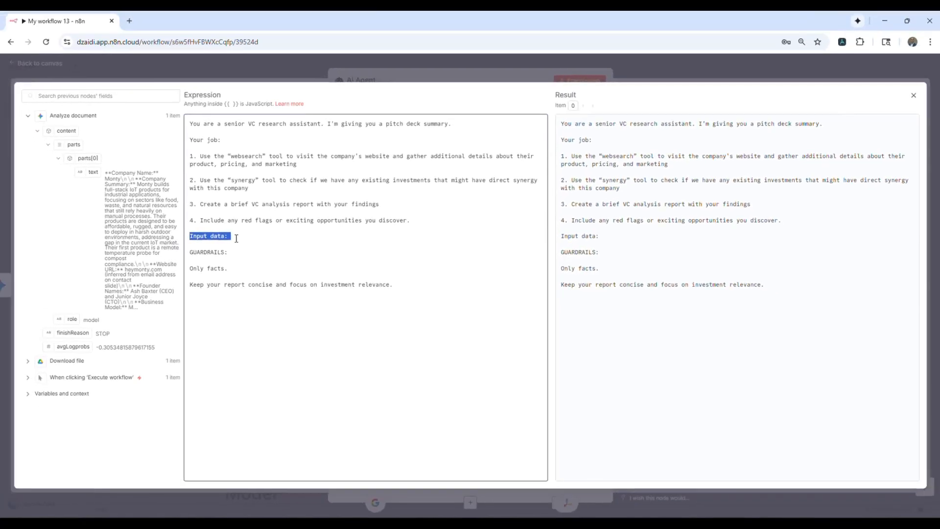
pyautogui.click(134, 225)
pyautogui.moveTo(93, 171); pyautogui.dragTo(259, 234)
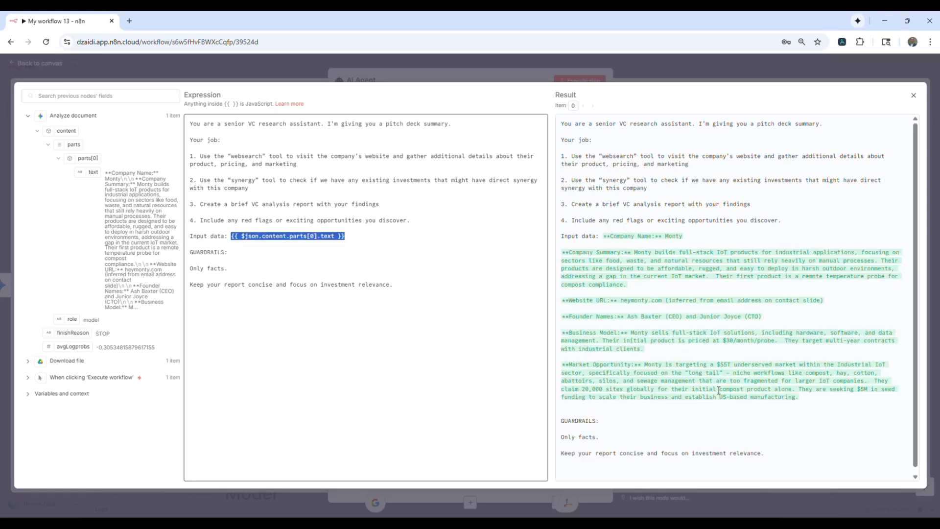
pyautogui.click(242, 271)
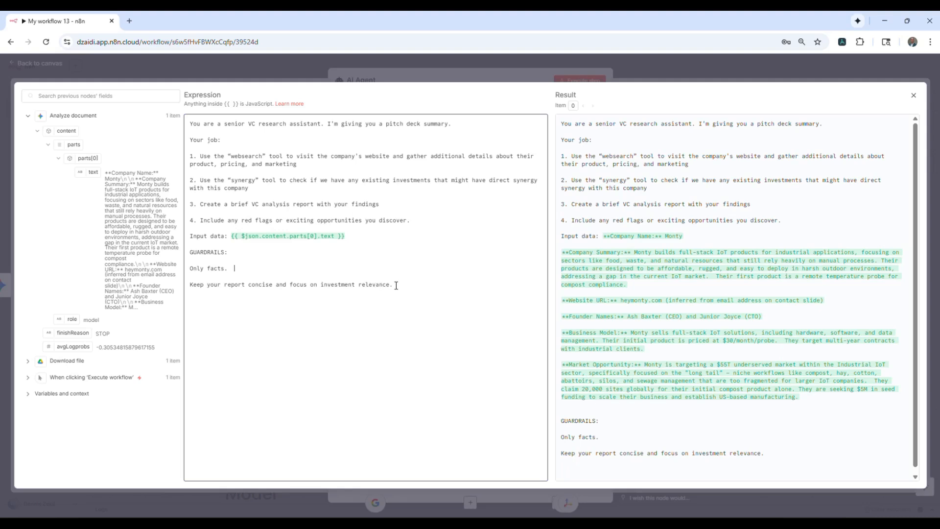
pyautogui.click(914, 96)
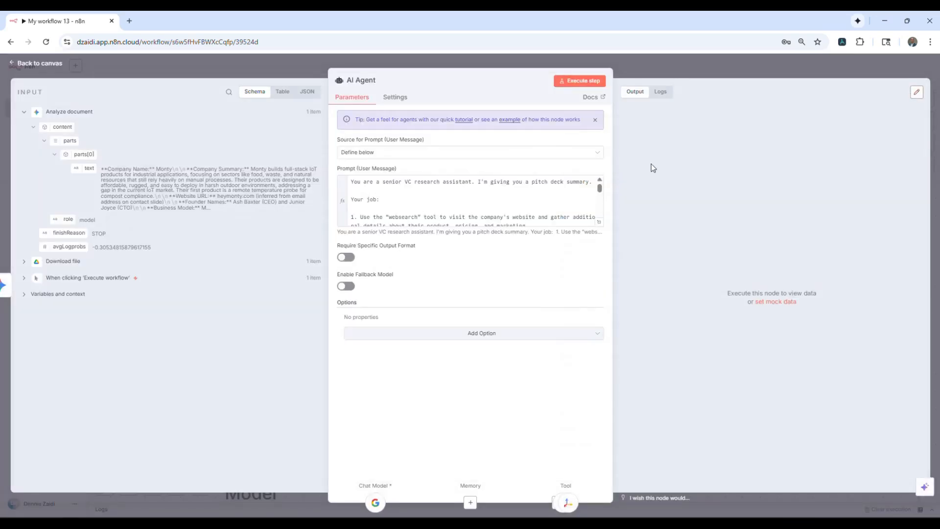
pyautogui.click(53, 66)
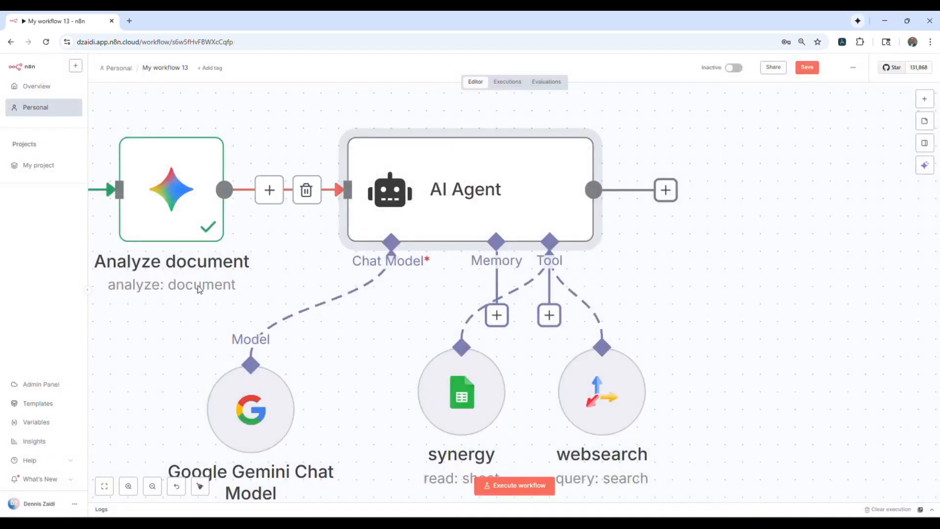
# - Look over the entire workflow, from the manual trigger to the AI Agent with its model and tools
pyautogui.click(151, 487)
pyautogui.click(152, 487)
pyautogui.click(152, 487)
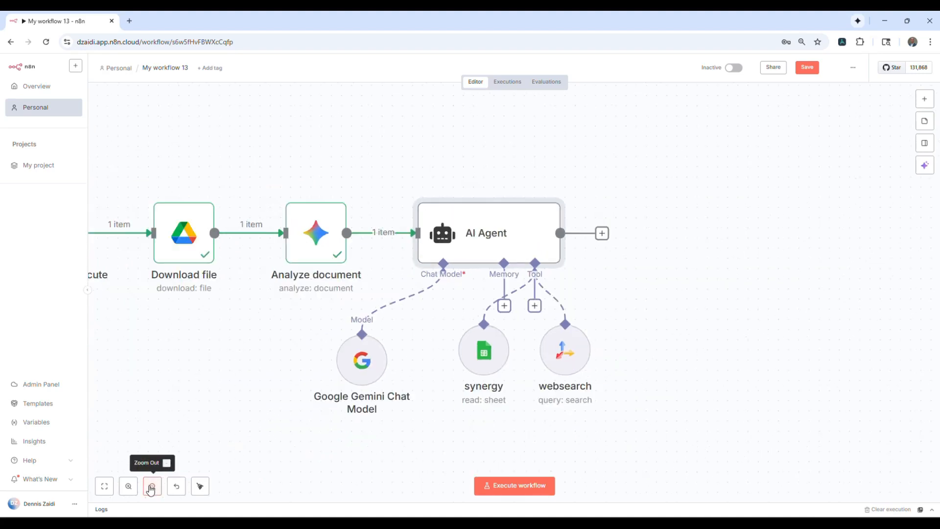
pyautogui.click(151, 487)
pyautogui.click(152, 487)
pyautogui.moveTo(195, 256)
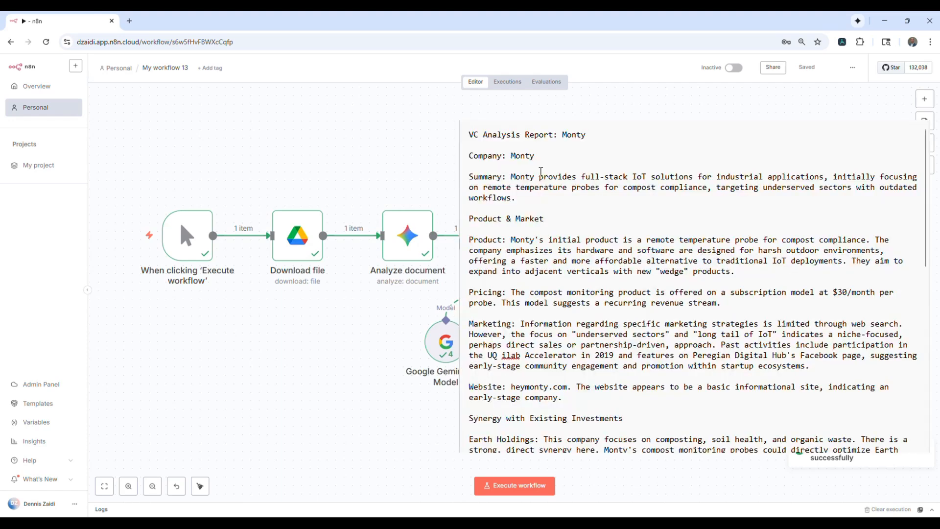
# - Read the generated VC analysis report's company summary, product, pricing, marketing and website sections
pyautogui.moveTo(471, 133); pyautogui.dragTo(569, 233)
pyautogui.click(584, 216)
pyautogui.scroll(-1, 584, 216)
pyautogui.scroll(-2, 583, 216)
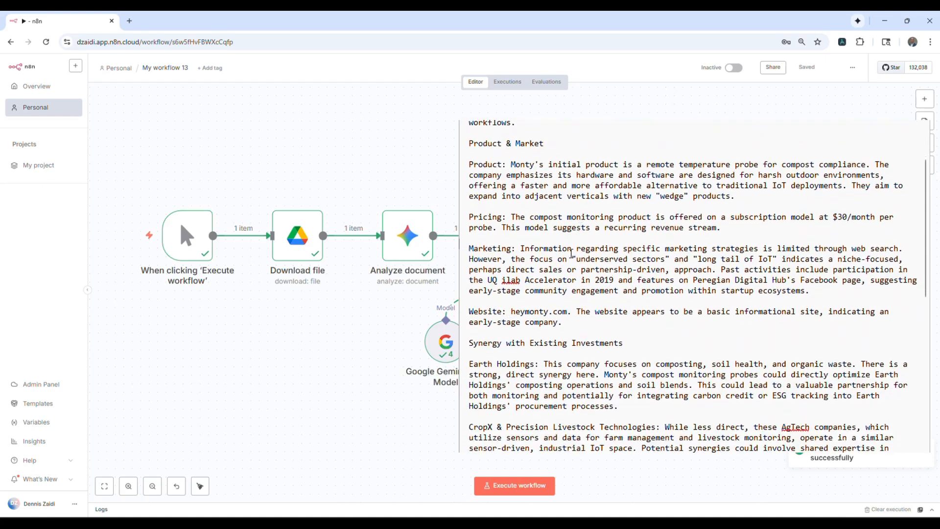
pyautogui.moveTo(565, 294); pyautogui.dragTo(465, 288)
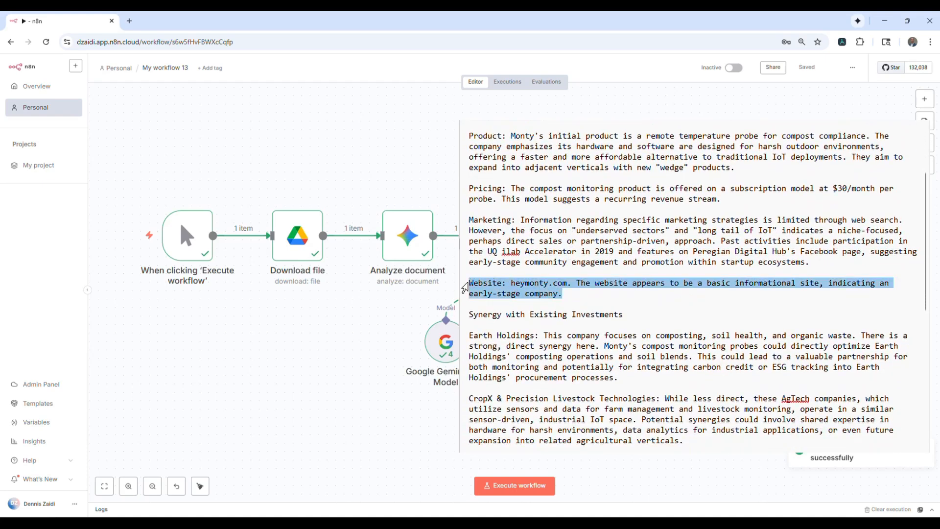
pyautogui.click(563, 283)
pyautogui.scroll(-2, 563, 276)
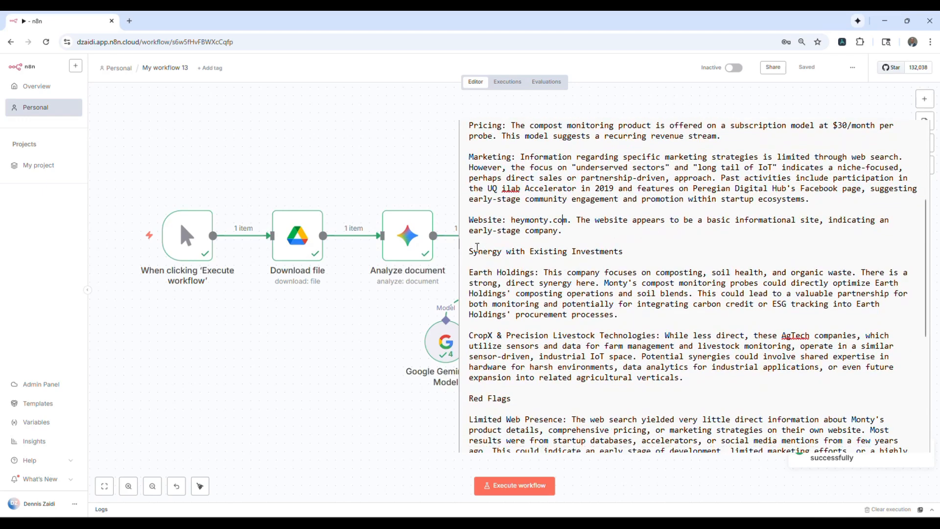
# - Review the report's Synergy with Existing Investments section, including the Earth Holdings and CropX entries, and read on through the rest
pyautogui.moveTo(477, 248); pyautogui.dragTo(624, 251)
pyautogui.click(553, 272)
pyautogui.moveTo(537, 273); pyautogui.dragTo(479, 274)
pyautogui.moveTo(504, 338); pyautogui.dragTo(469, 338)
pyautogui.click(545, 327)
pyautogui.scroll(-5, 575, 332)
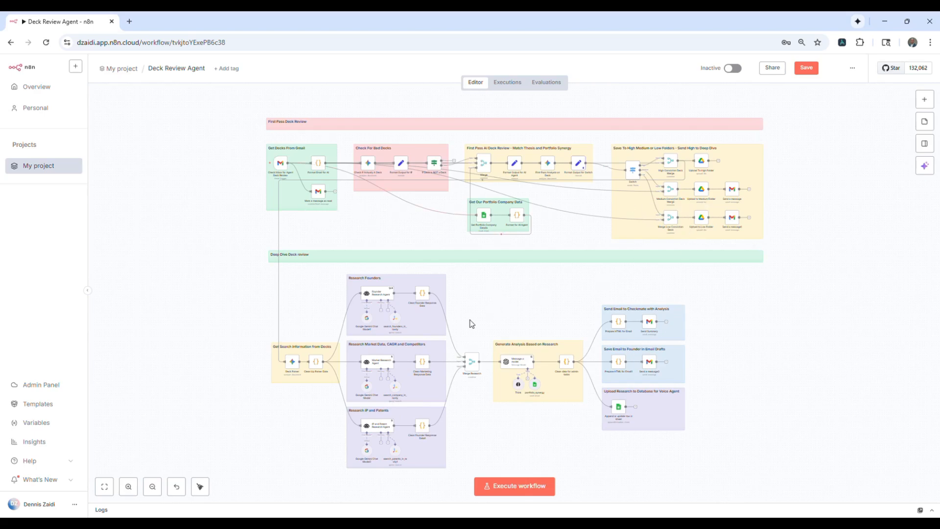
# - Examine the Deck Review Agent workflow's deep dive section, from the research agents through analysis generation to the email and database outputs
pyautogui.scroll(4, 469, 324)
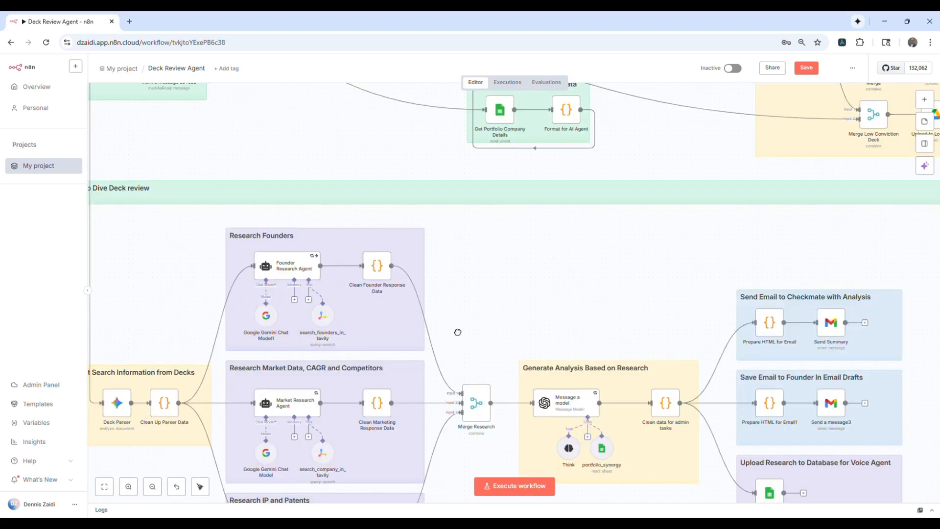
pyautogui.moveTo(469, 296); pyautogui.dragTo(518, 218)
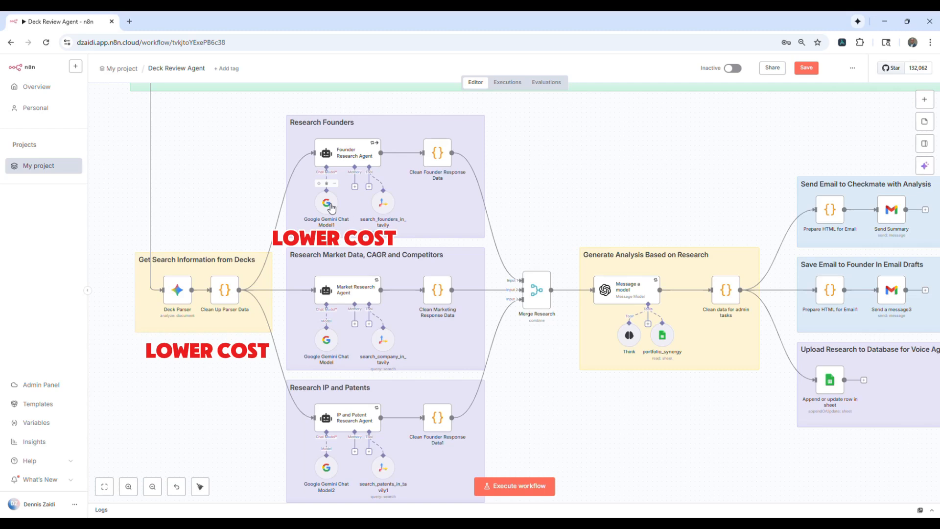
pyautogui.hscroll(10, 342, 206)
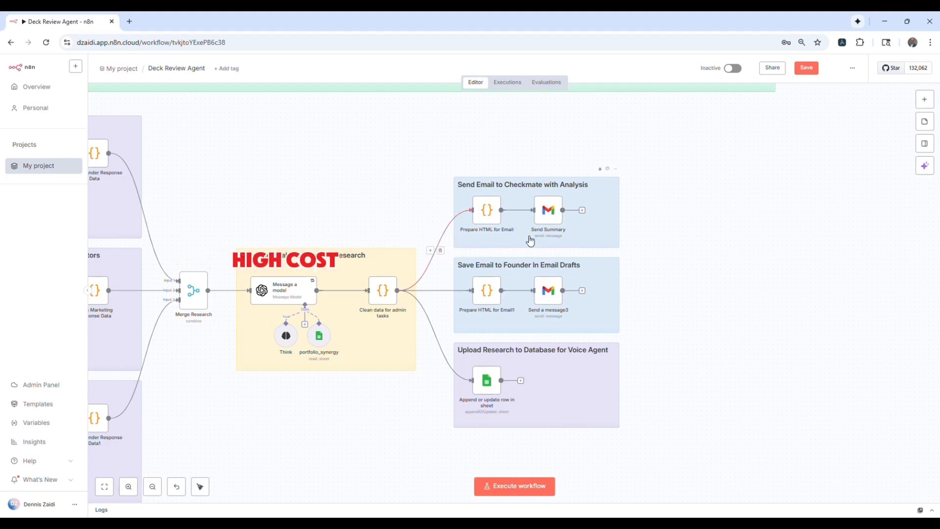
pyautogui.moveTo(684, 246); pyautogui.dragTo(609, 224)
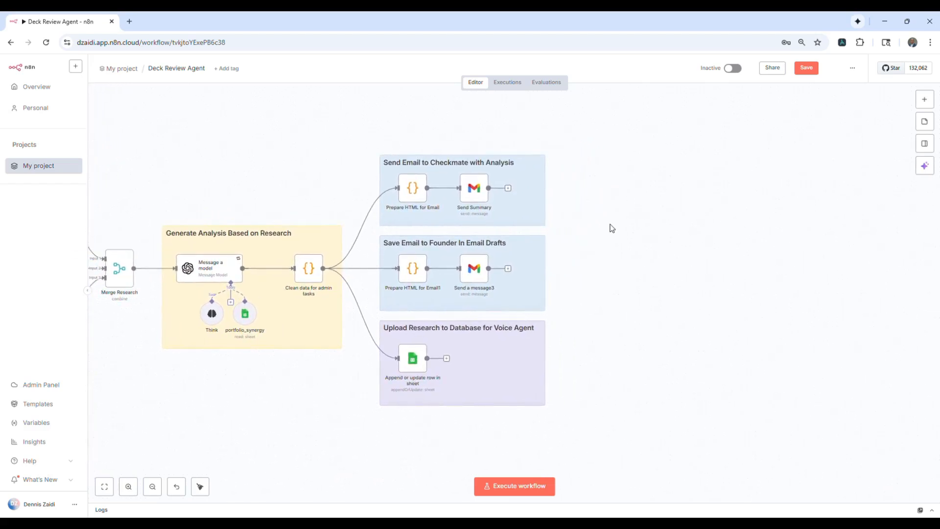